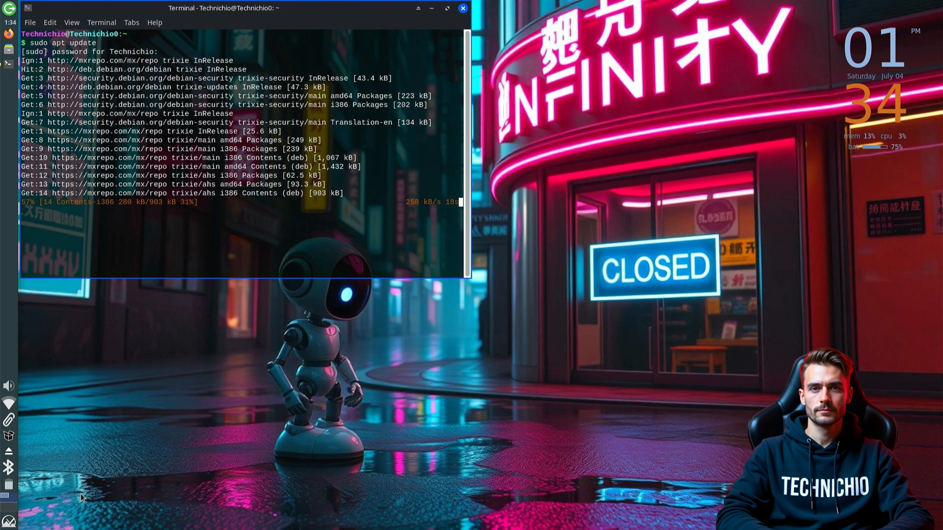
Open the MX Linux applications menu
left_click(9, 520)
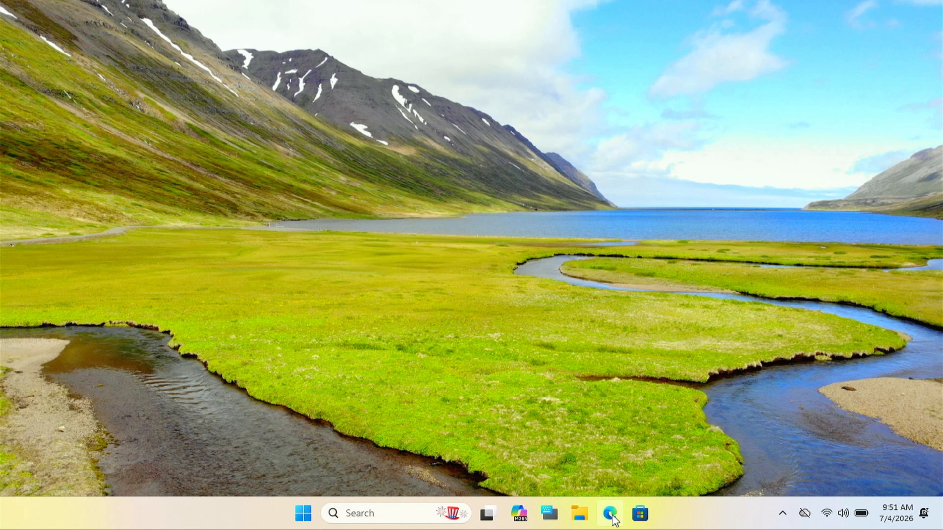
Search Bing in Edge for MX Linux and open the official mxlinux.org site
left_click(612, 517)
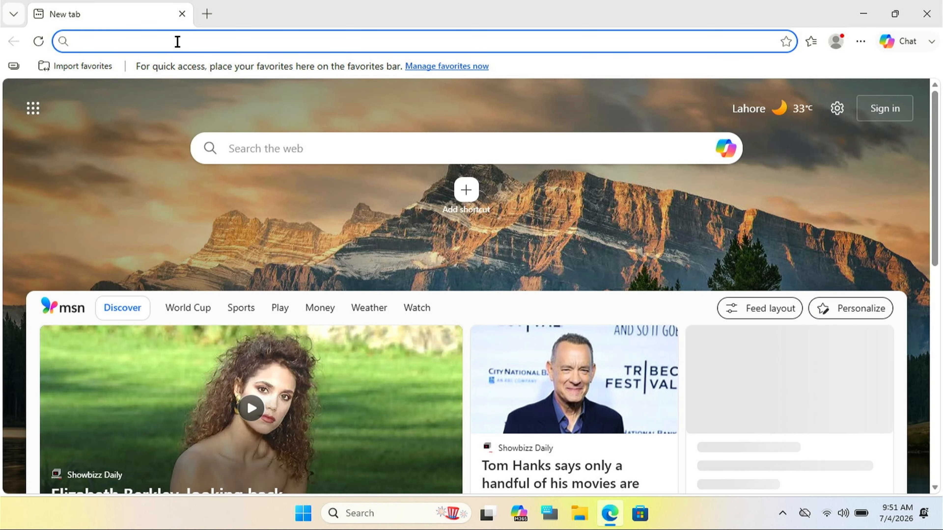
left_click(177, 41)
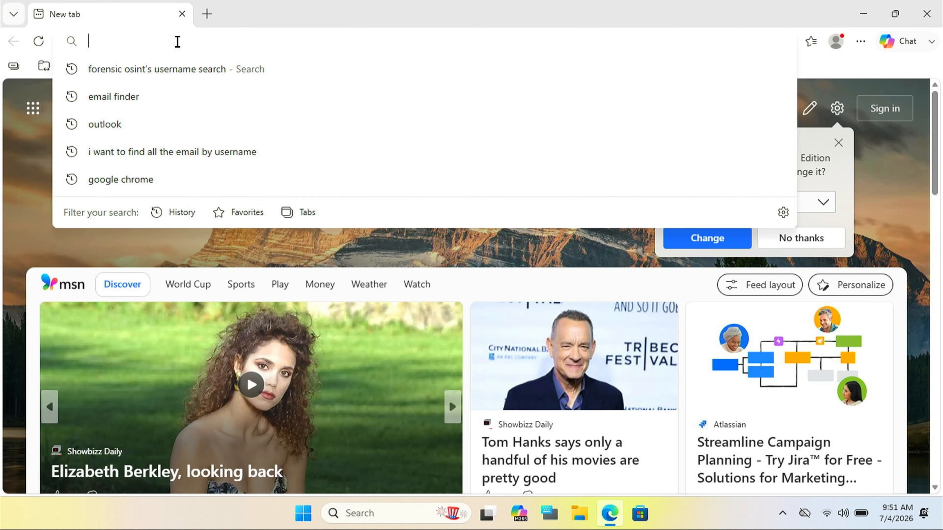
type("MX Linu")
key("Return")
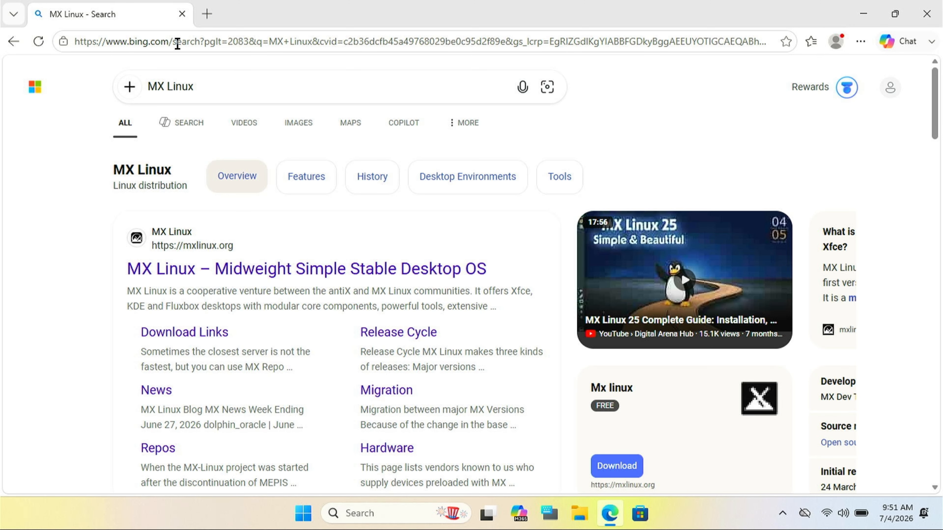
left_click(307, 270)
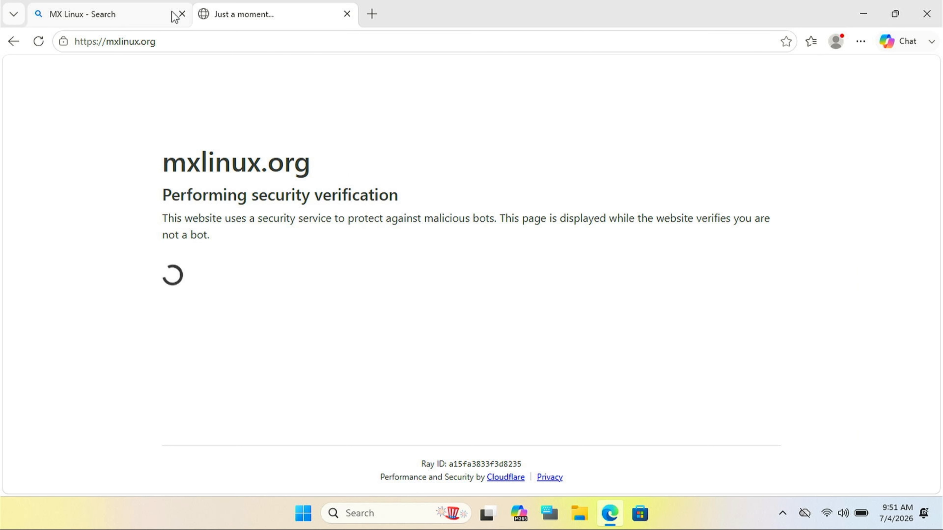
left_click(182, 14)
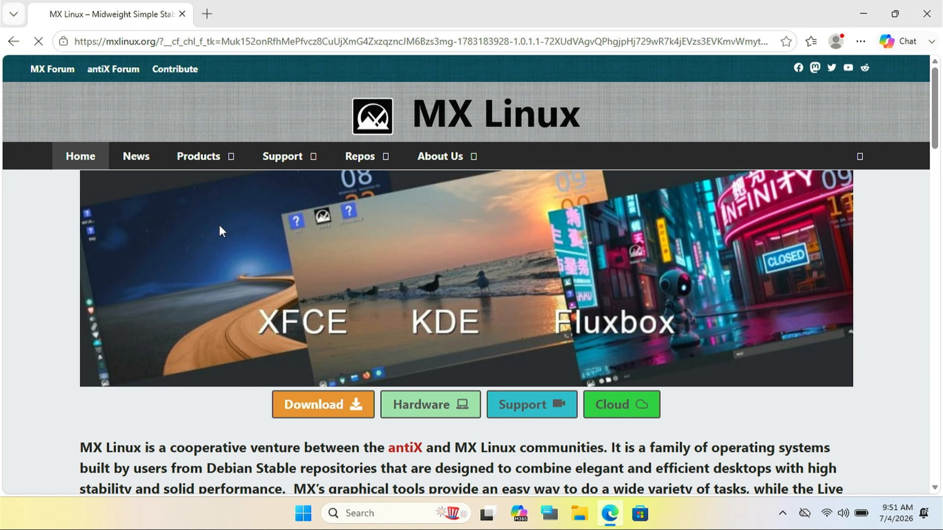
Start the MX-25.2_Xfce_ahs_x64 ISO download from the Download page, cancel it, and close Edge
left_click(335, 404)
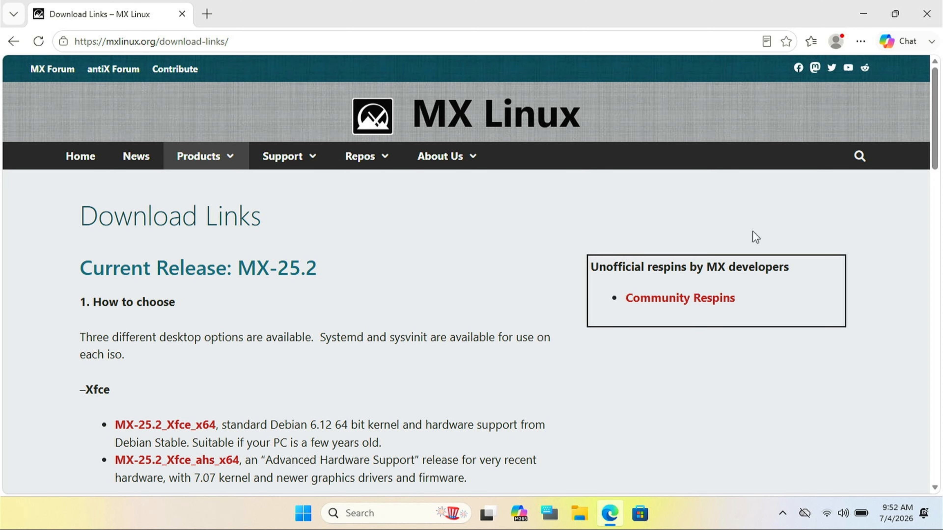
left_click_drag(933, 131, 934, 173)
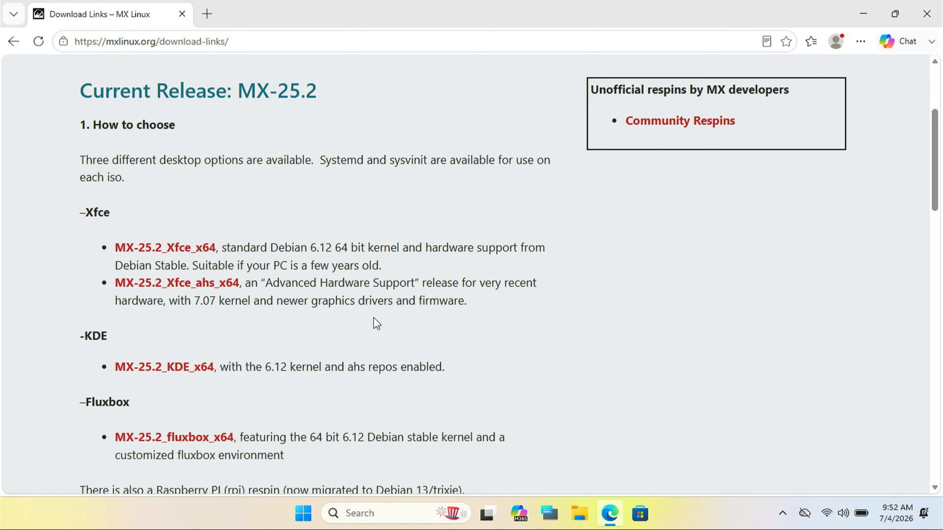
left_click(177, 287)
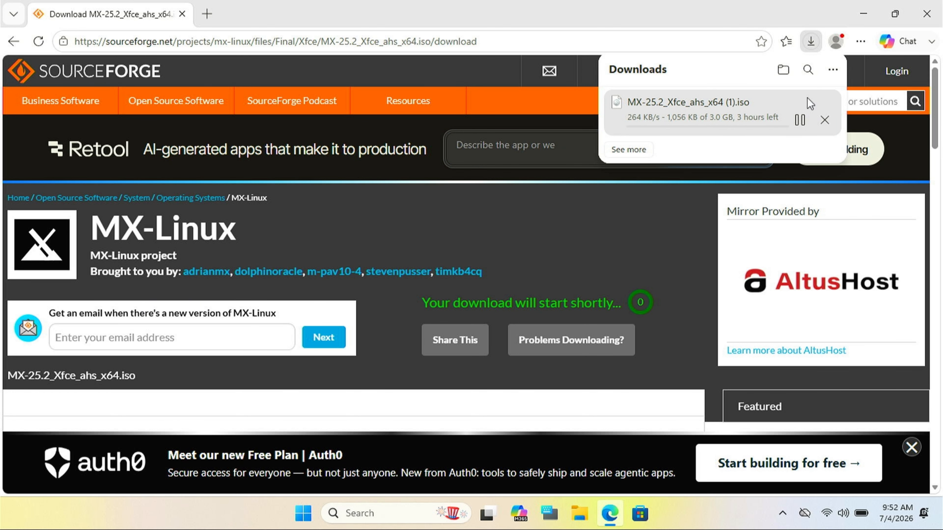
left_click(824, 120)
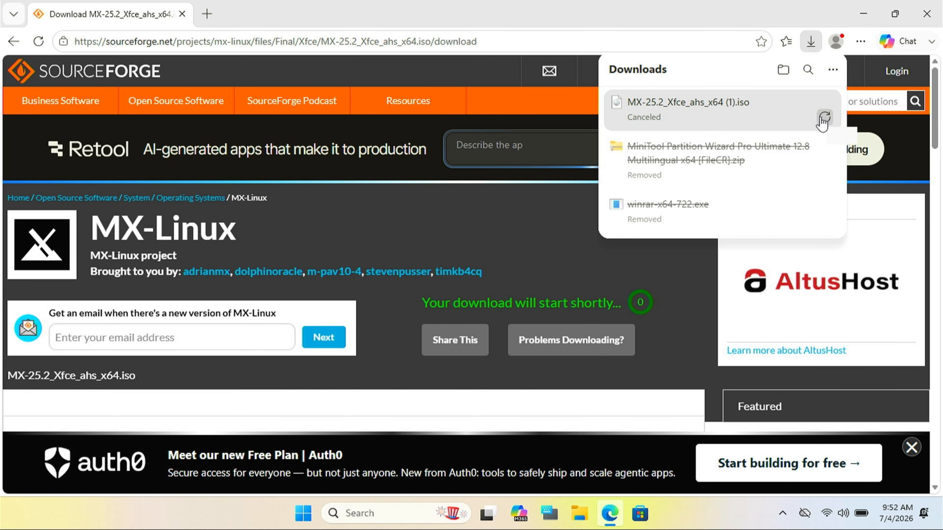
left_click(926, 14)
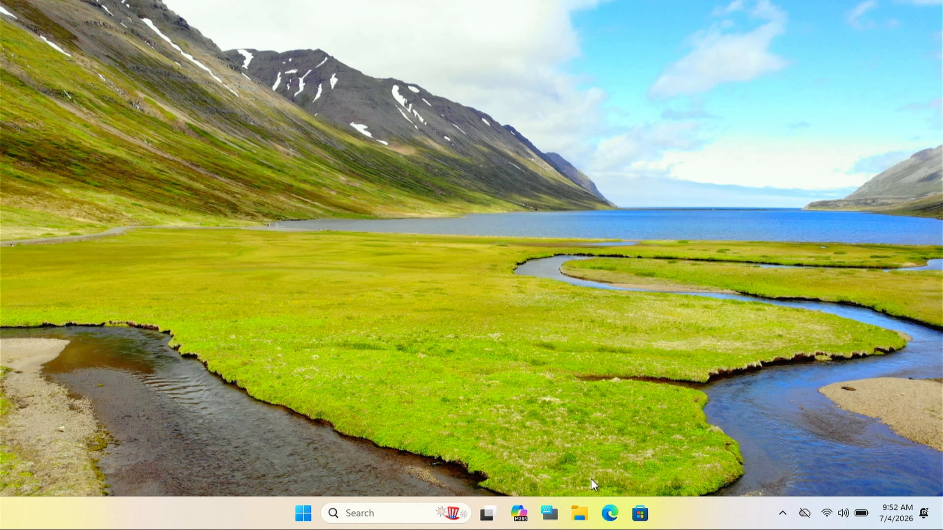
Run rufus-4.15 from the Downloads folder as administrator, allowing it to check for updates online
left_click(580, 514)
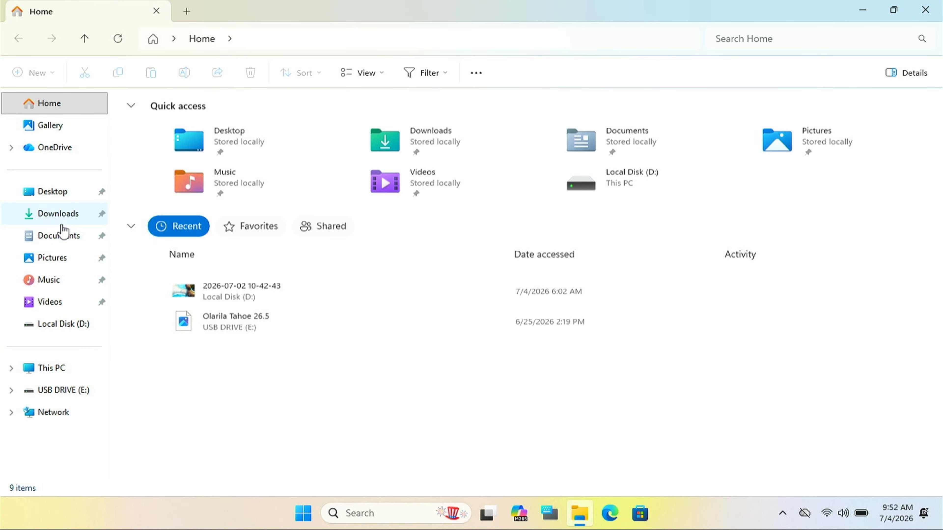
left_click(62, 225)
left_click(261, 163)
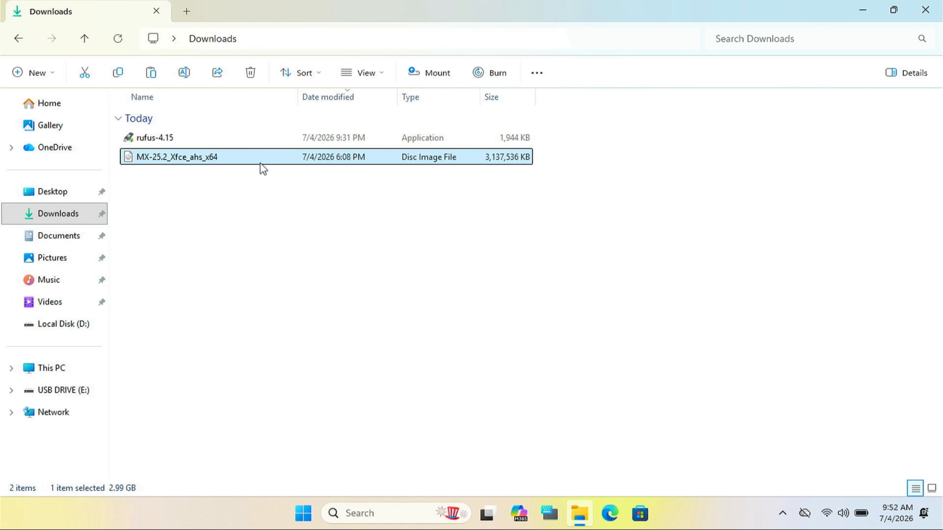
left_click(223, 147)
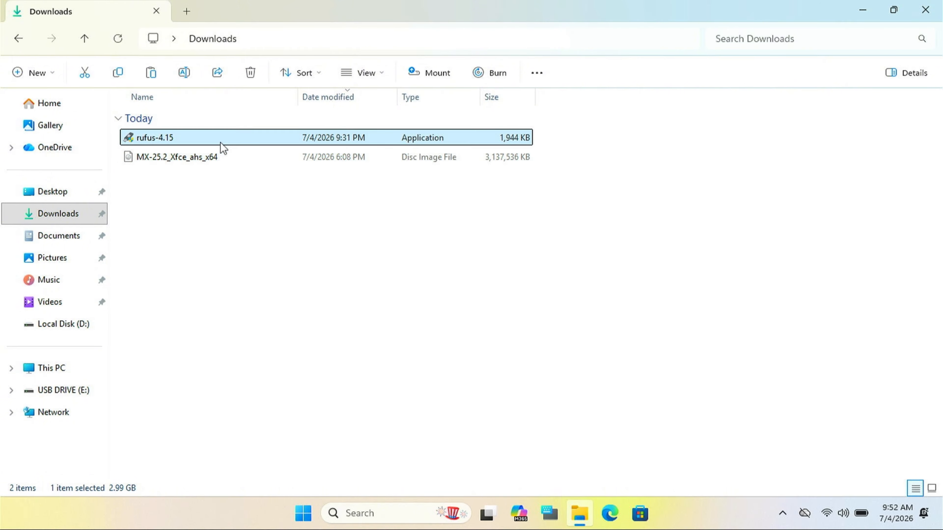
double_click(221, 143)
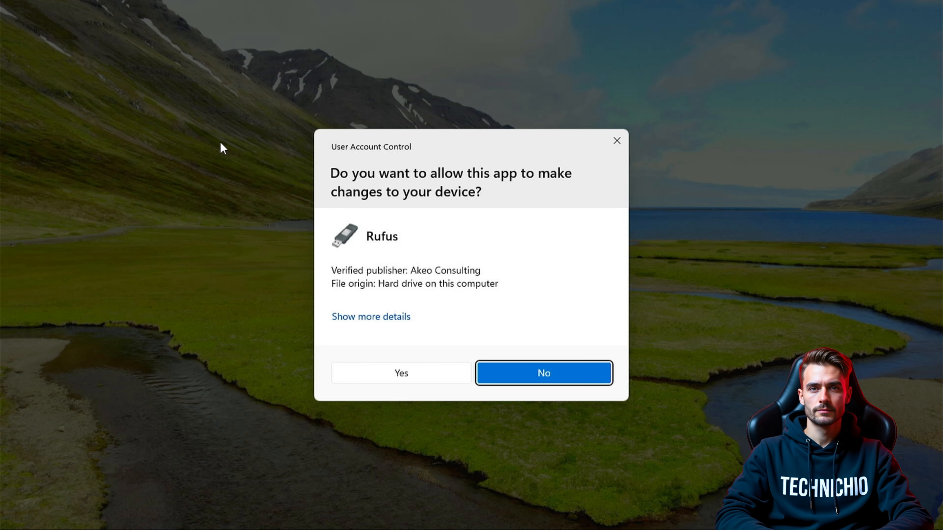
left_click(397, 377)
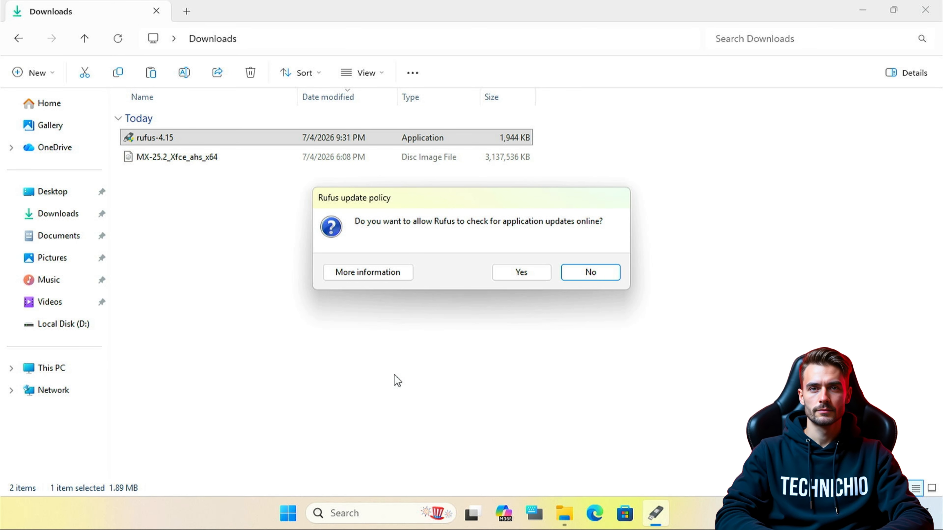
left_click(542, 273)
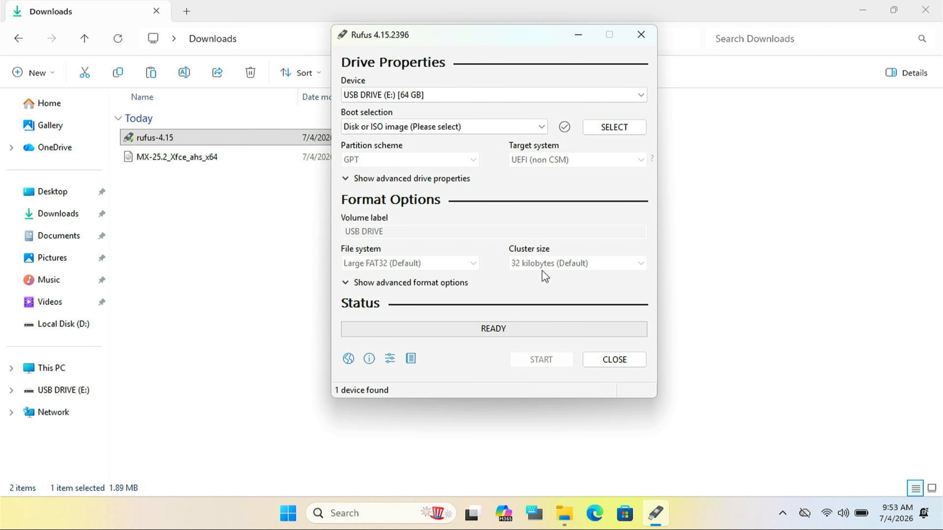
Load MX-25.2_Xfce_ahs_x64.iso in Rufus with GPT partitioning and accept the DBX update
left_click(366, 178)
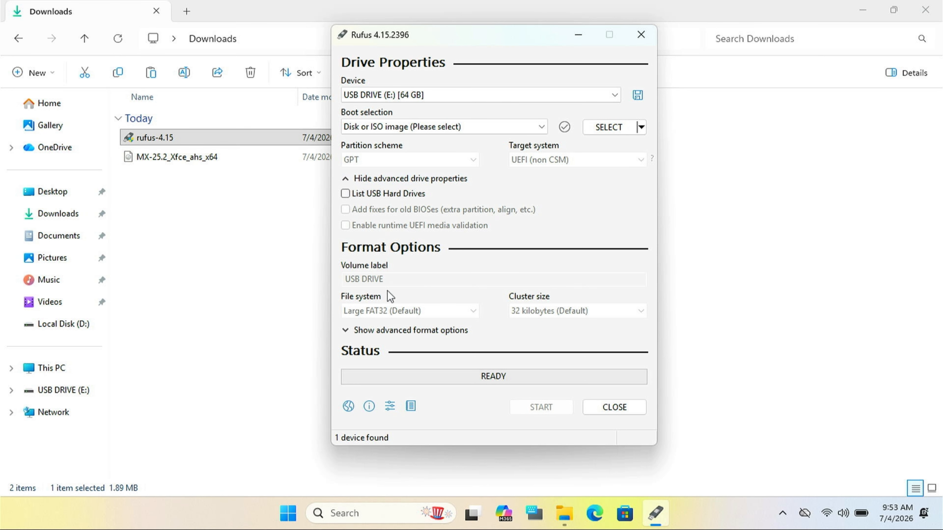
left_click(370, 330)
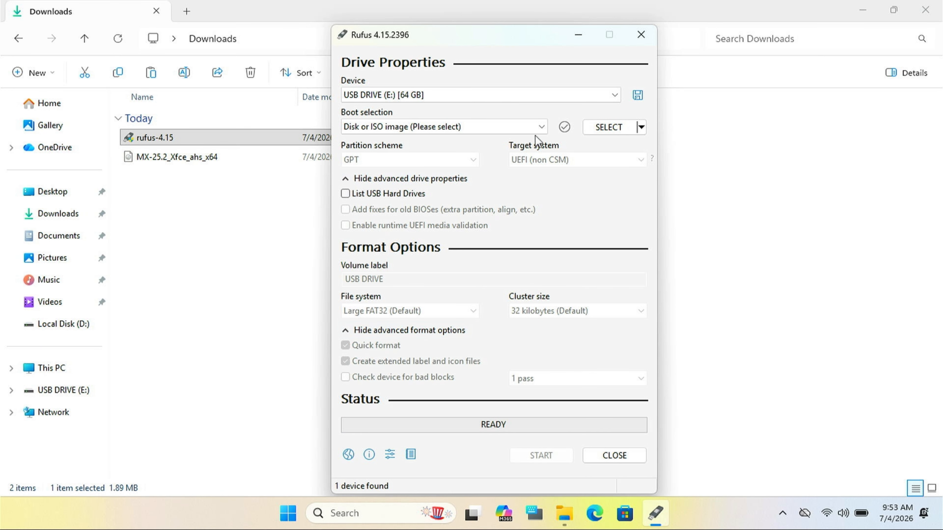
left_click(608, 127)
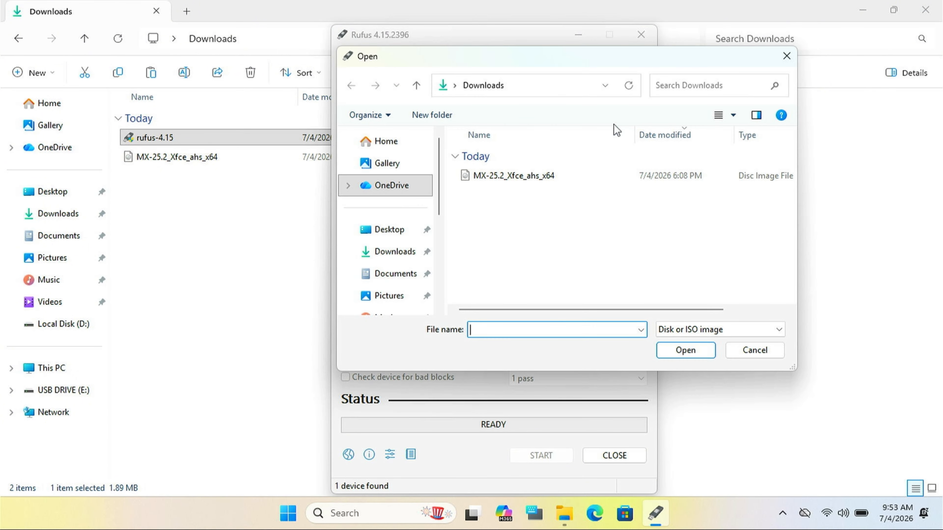
double_click(554, 176)
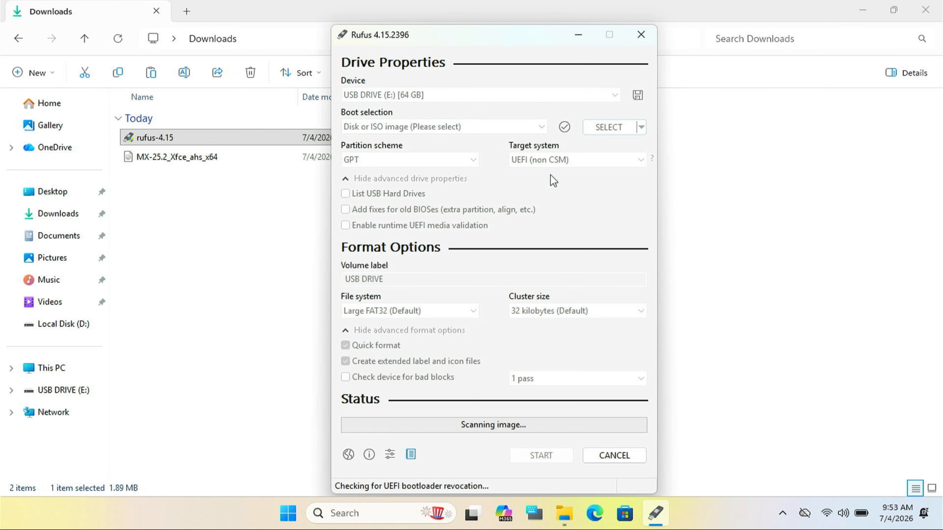
left_click(473, 189)
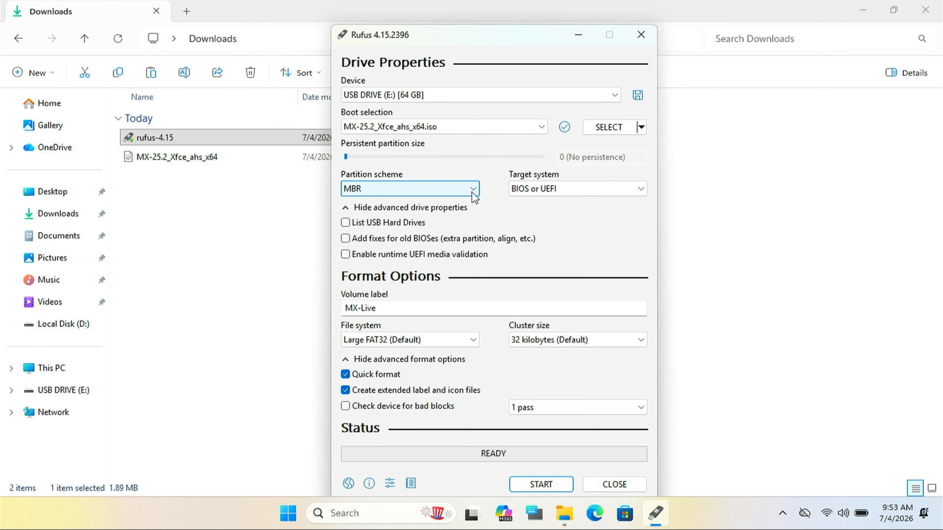
left_click(438, 212)
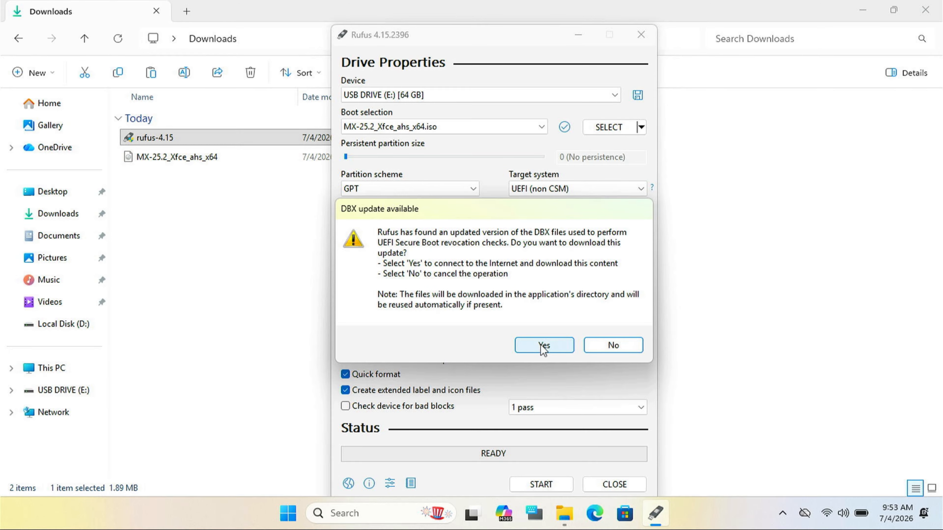
left_click(543, 345)
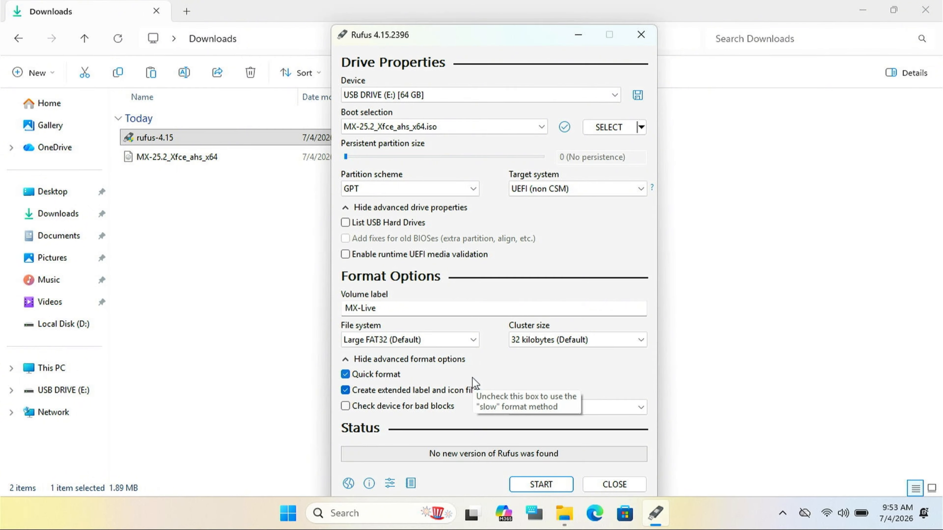
Write the ISO to USB DRIVE (E:) in ISO Image mode, confirm erasing, then close Rufus
left_click(535, 484)
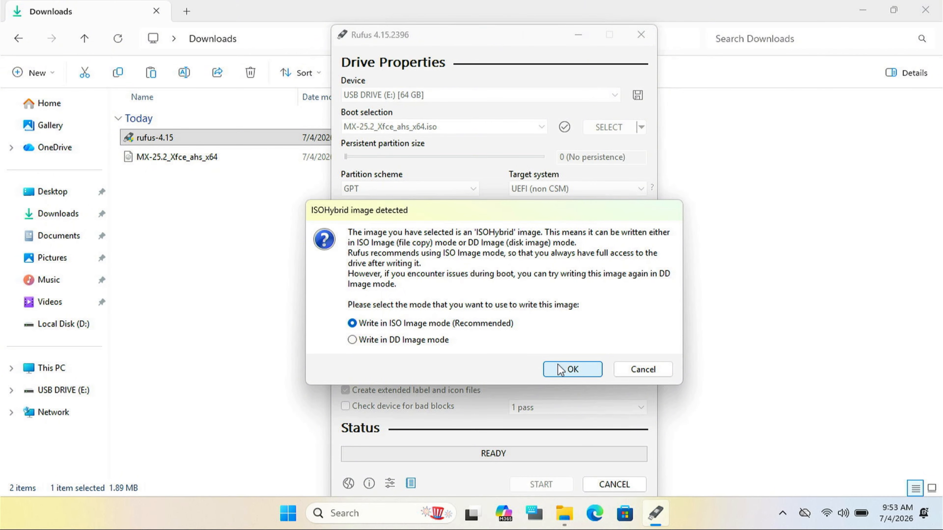
left_click(560, 370)
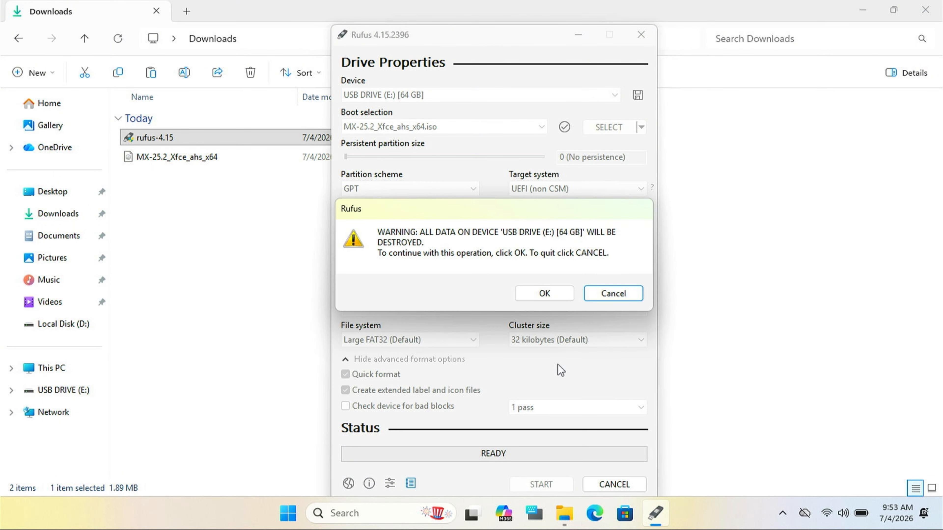
left_click(538, 294)
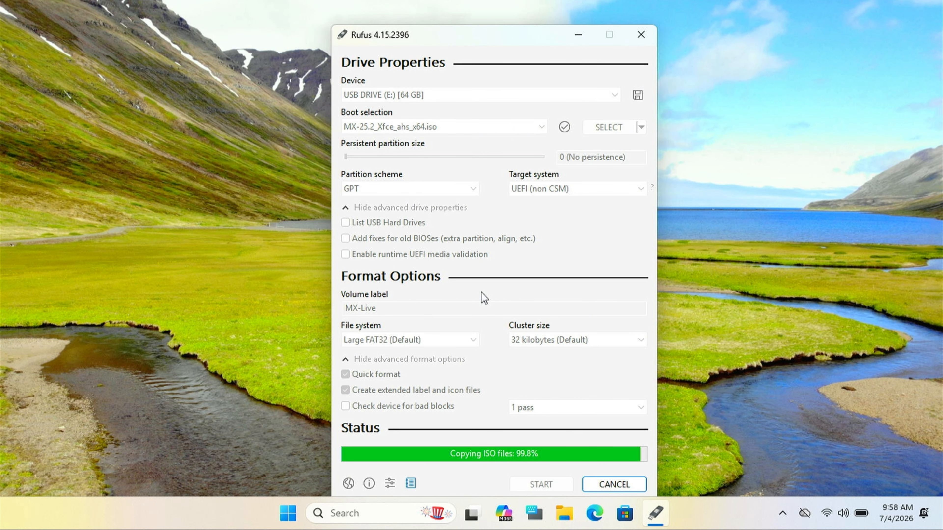
left_click(621, 490)
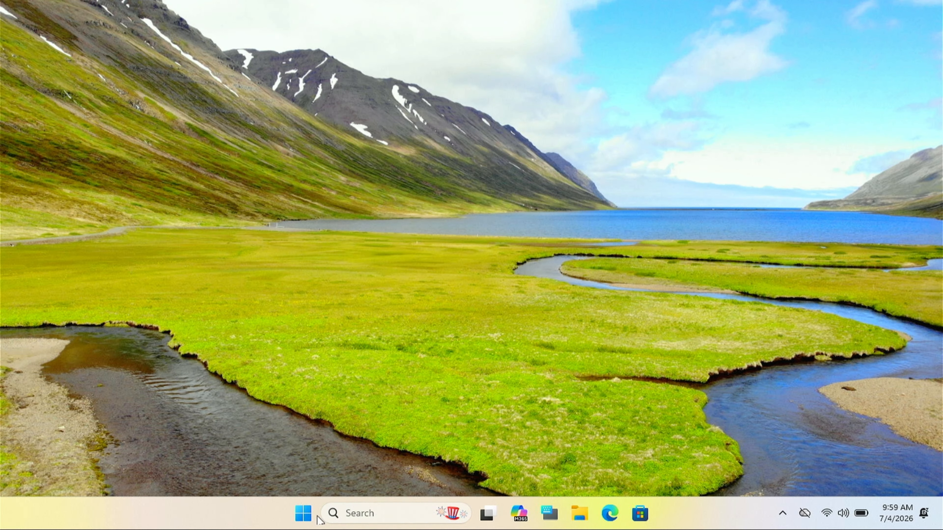
Restart Windows from the Start menu's power options
key("super")
left_click(642, 465)
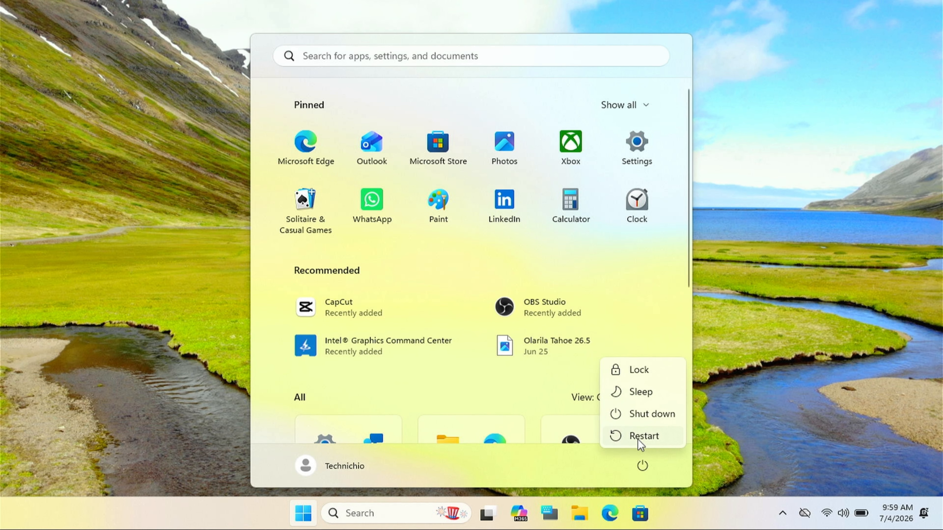
left_click(638, 438)
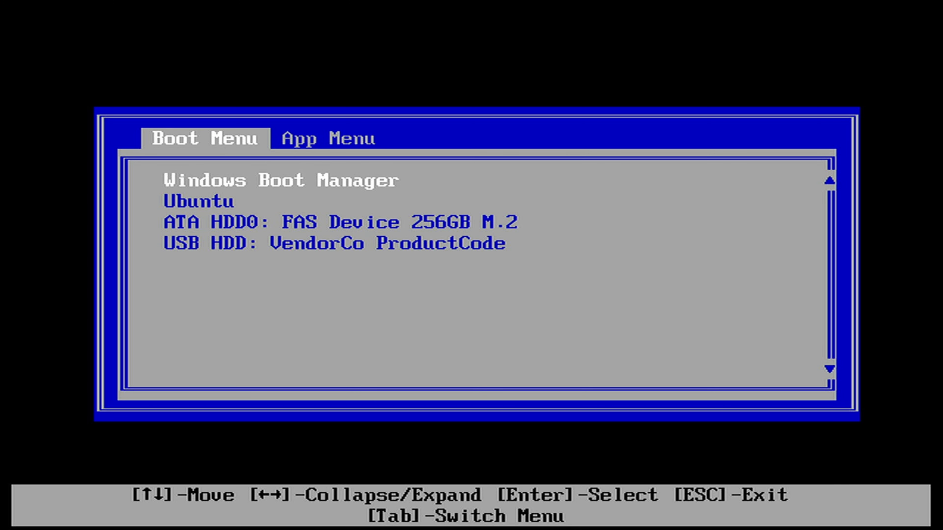
Boot from the USB drive and start the MX-25.2 live system with the sysvinit entry
key("Down")
key("Down")
key("Down")
key("Return")
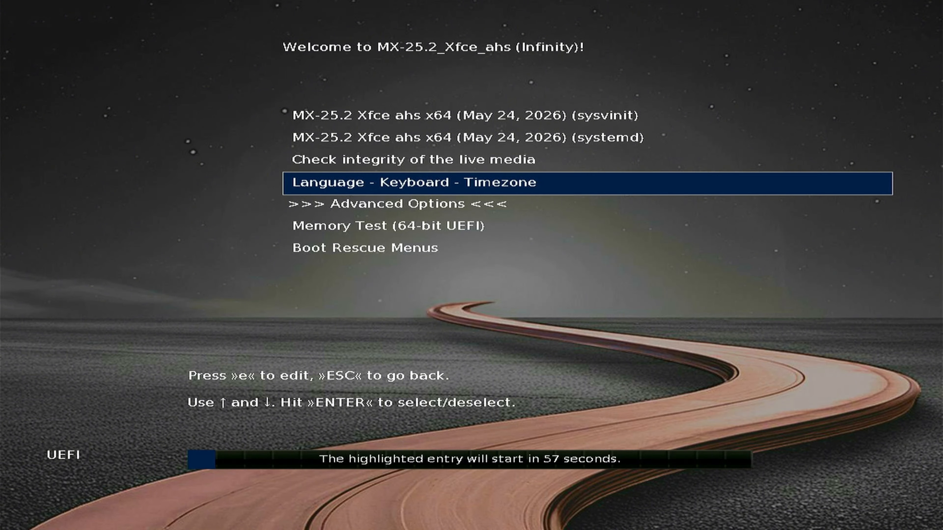
key("Up")
key("Up")
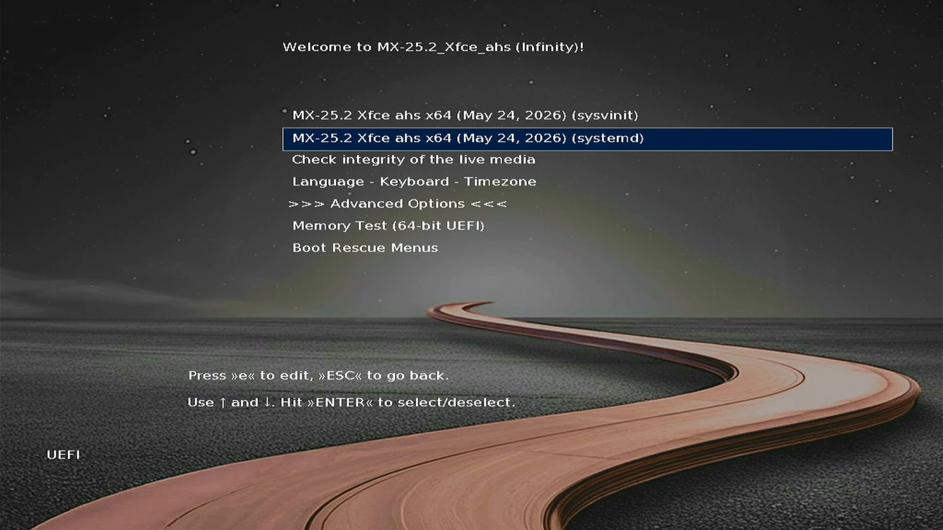
key("Up")
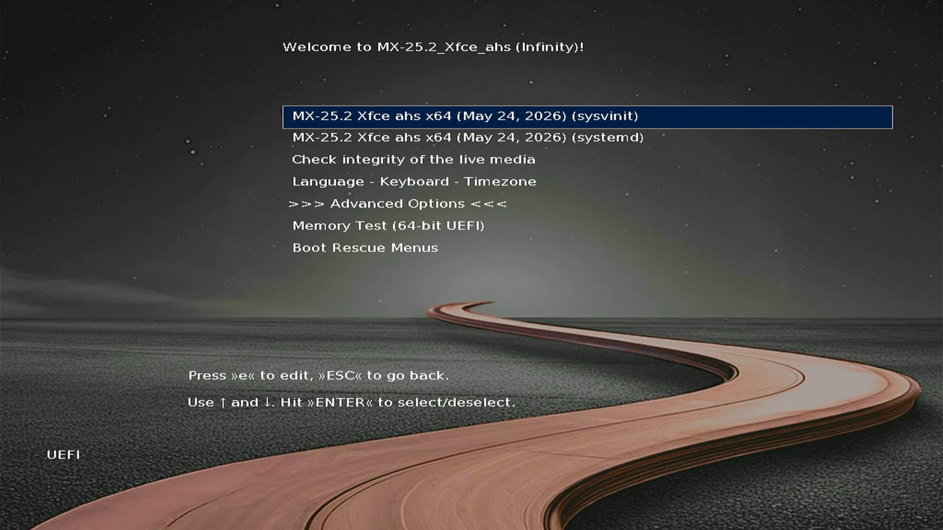
key("Return")
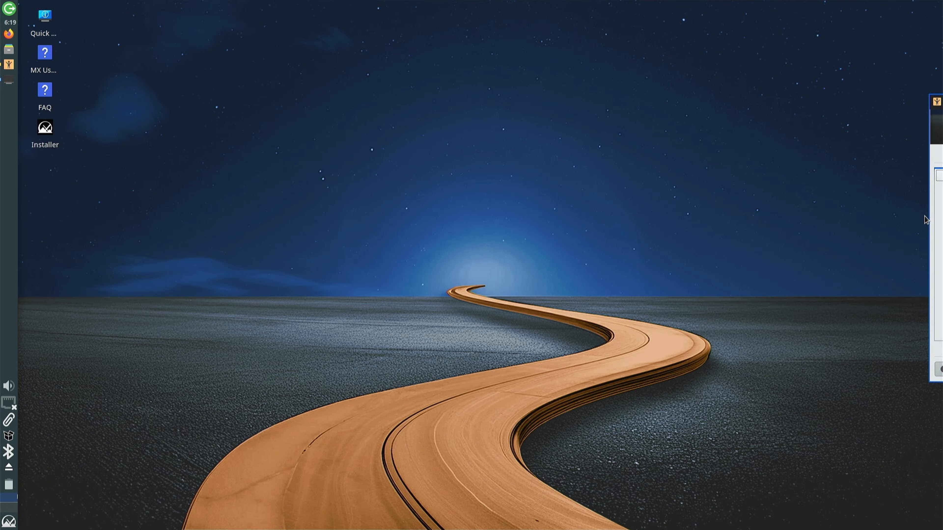
Widen and centre the MX Welcome window, then close the Displays dialog
left_click_drag(929, 219, 862, 219)
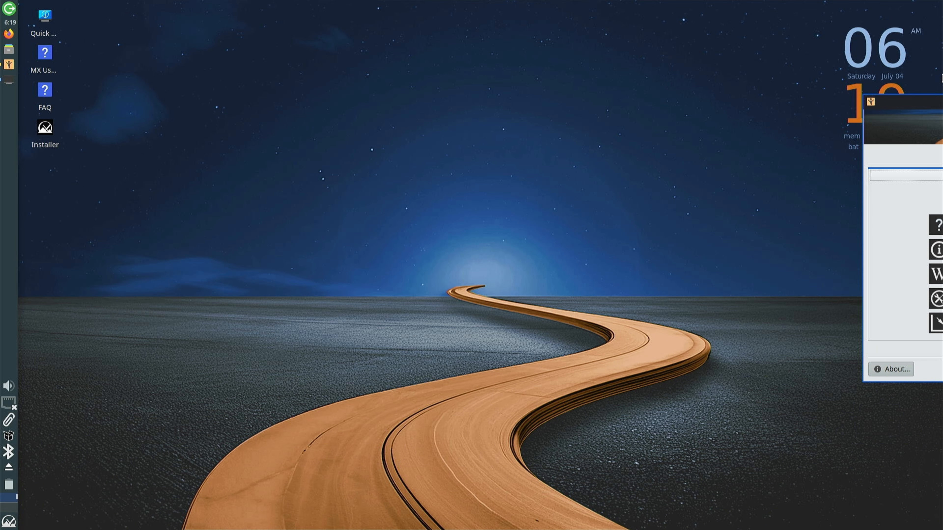
left_click_drag(940, 102, 320, 111)
left_click_drag(938, 219, 557, 208)
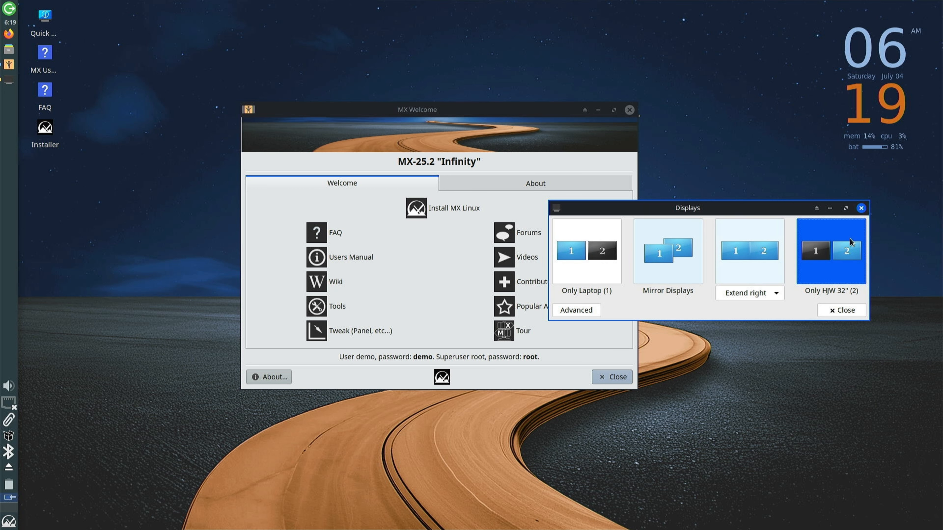
left_click(849, 306)
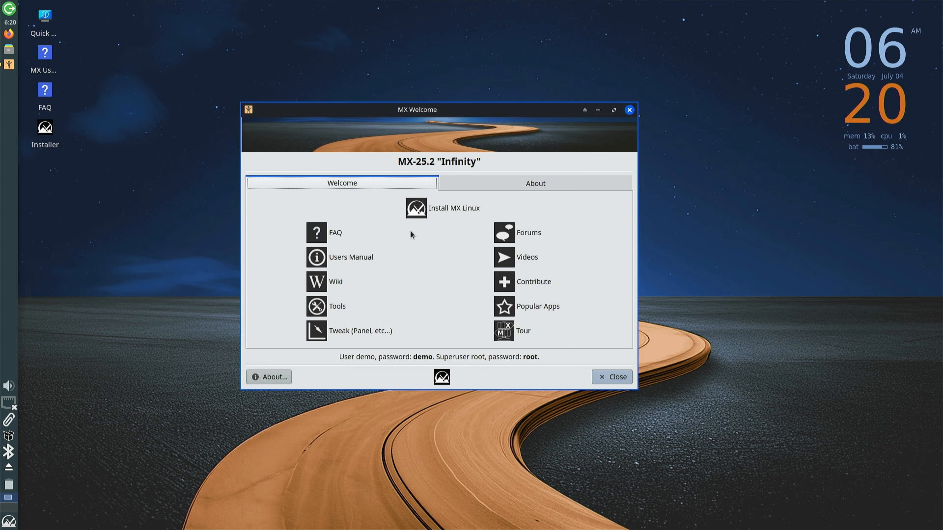
Connect to the hidden Wi-Fi network 'Technicolor 5G' from the network tray icon
left_click(12, 406)
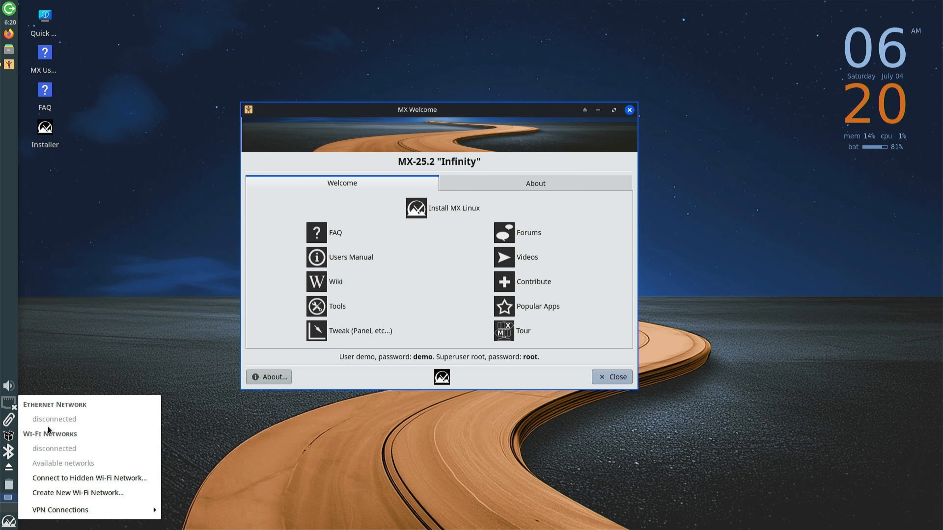
left_click(74, 477)
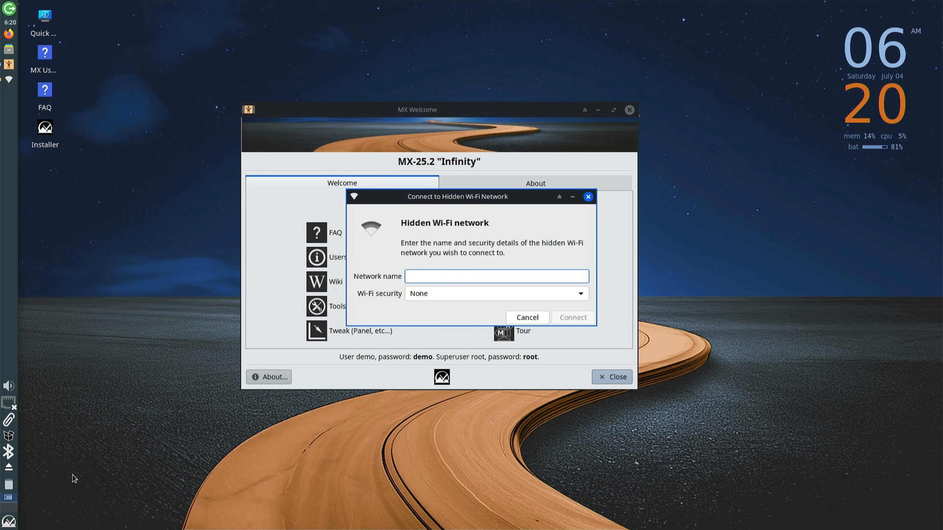
type("Techni")
type("color 5G")
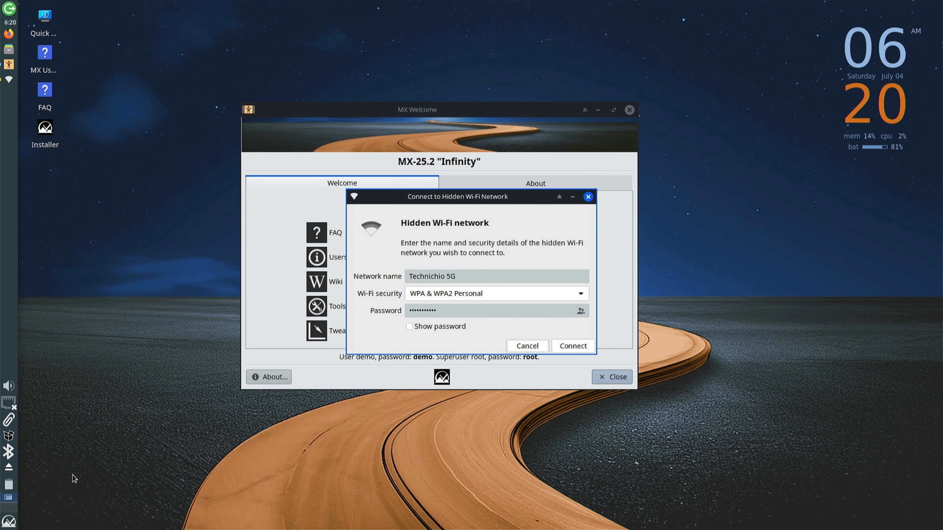
key("Return")
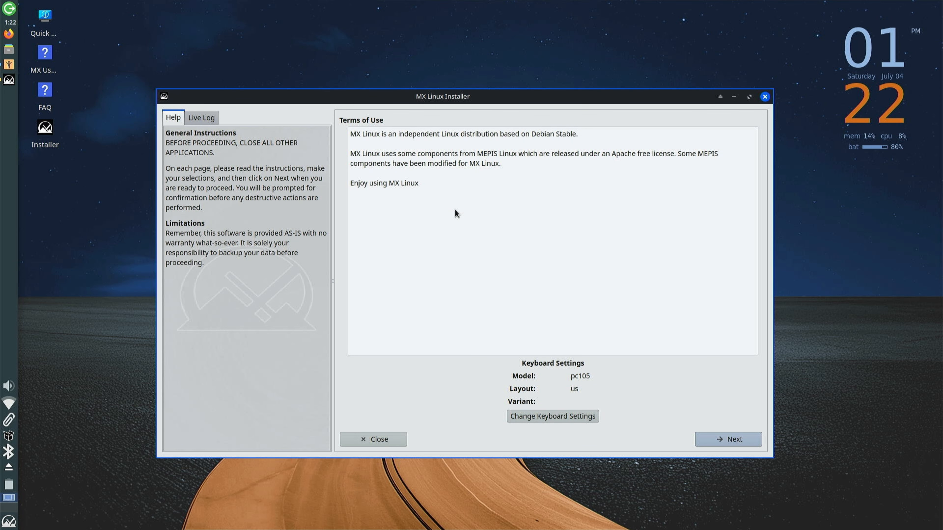
Leave the keyboard layout unchanged and accept the installer's Terms of Use
left_click(563, 418)
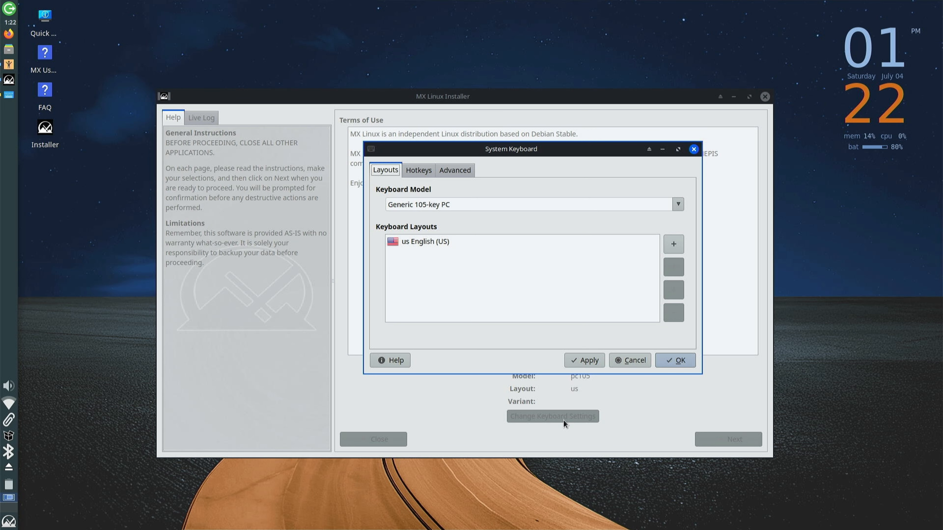
left_click(612, 361)
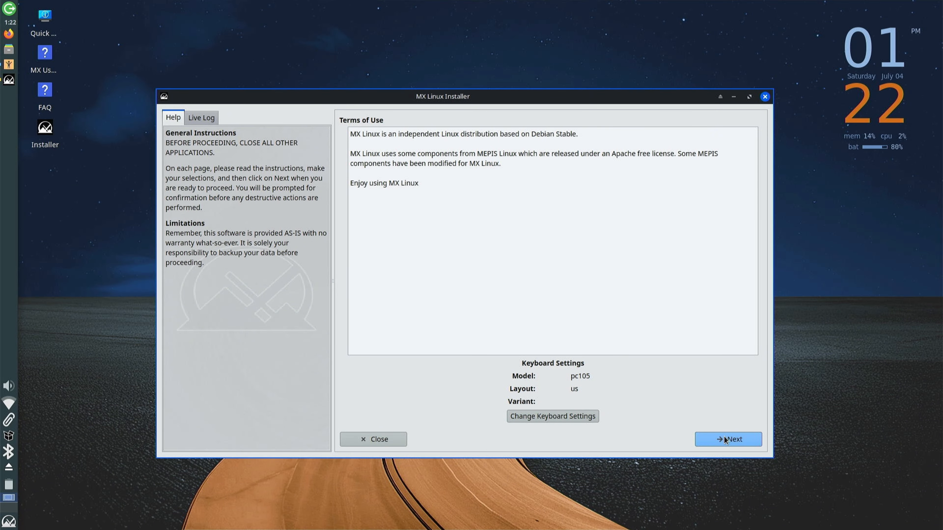
left_click(725, 441)
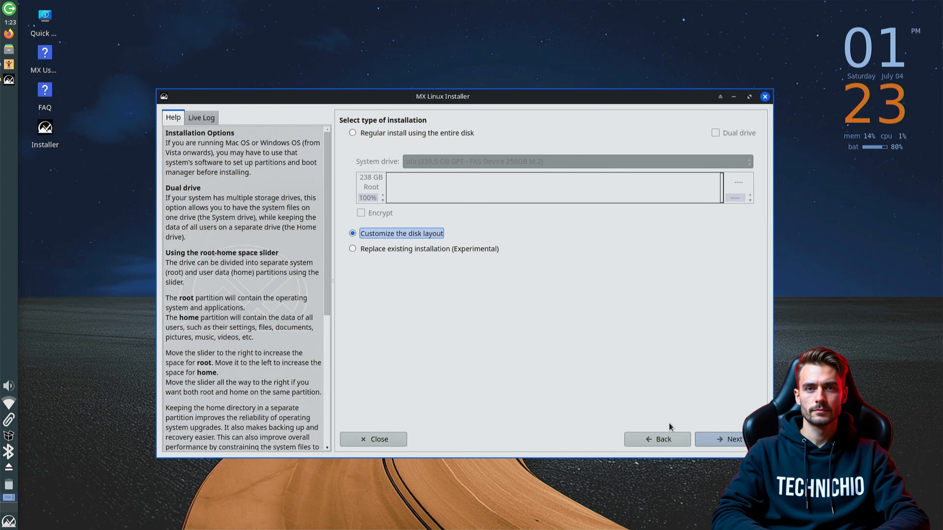
Choose Customize the disk layout, review partitions sda3 and sda5, and launch GParted
left_click(428, 127)
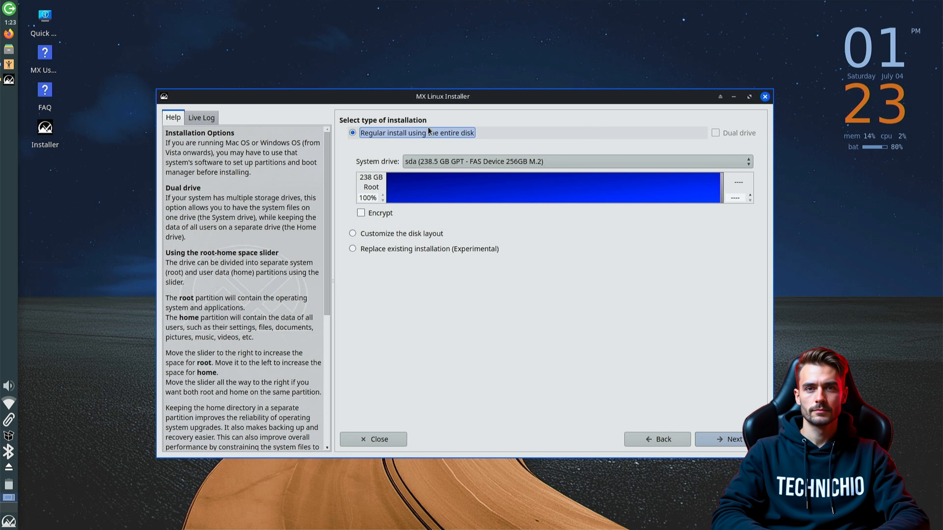
left_click(429, 162)
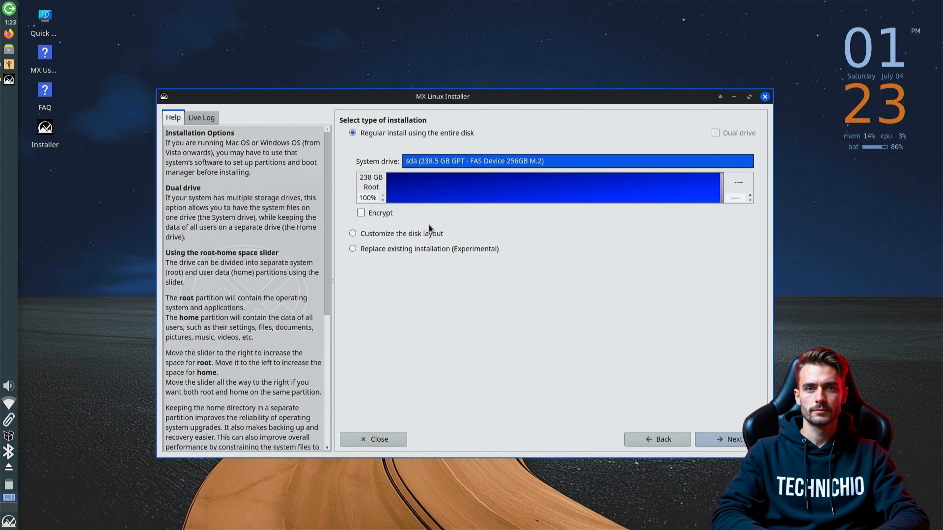
left_click(430, 234)
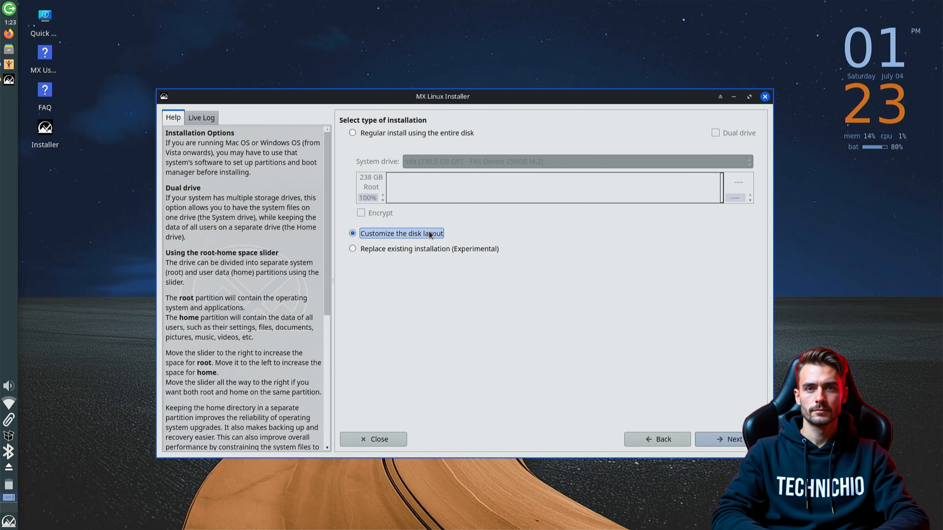
left_click(715, 438)
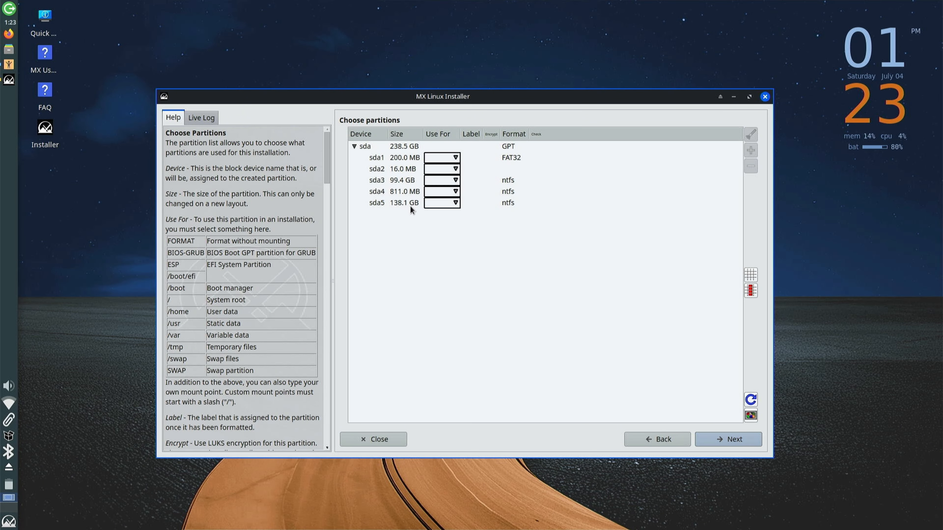
left_click(383, 180)
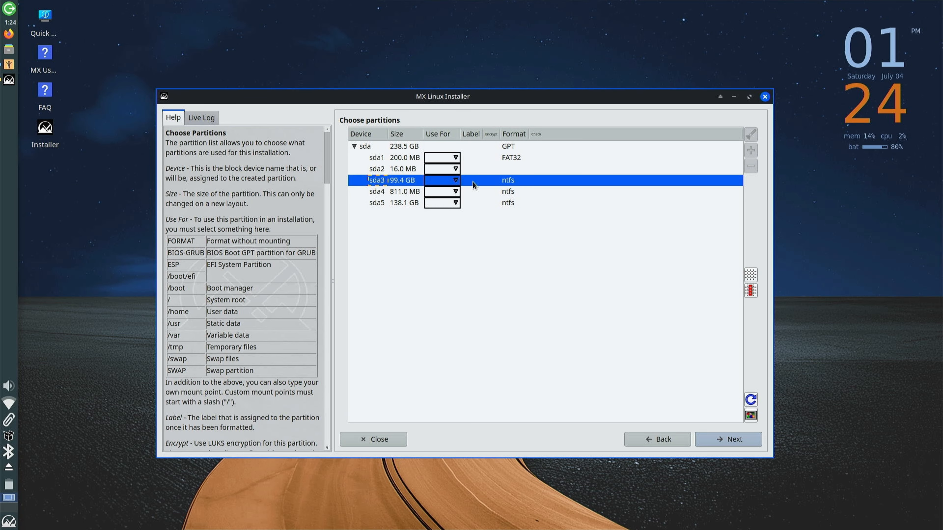
left_click(384, 203)
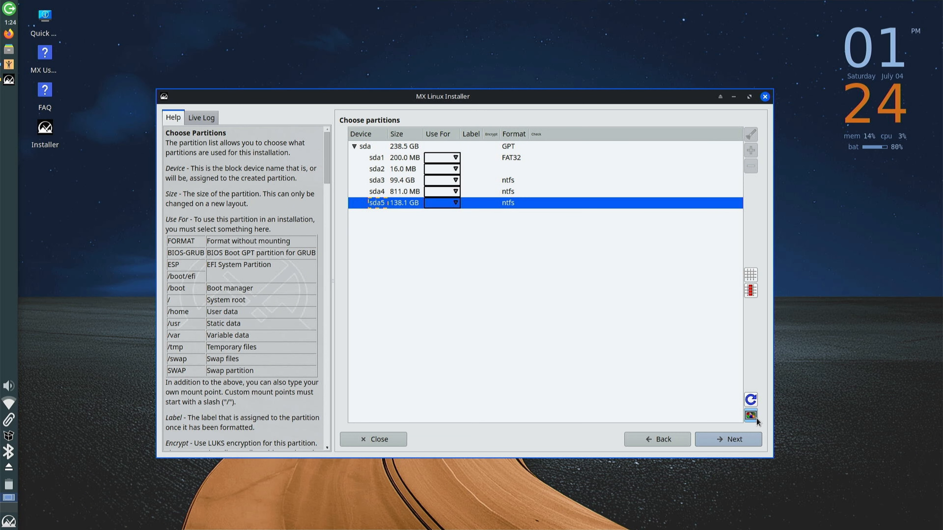
left_click(749, 415)
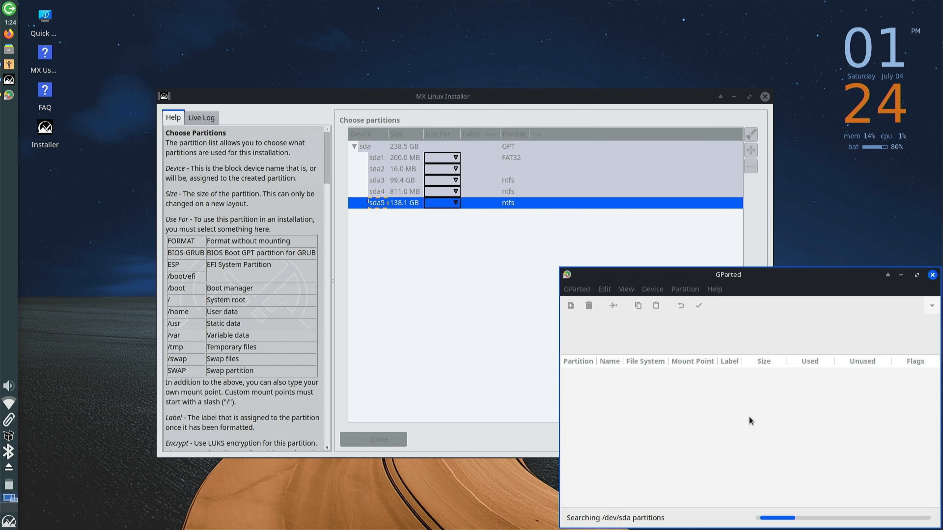
Queue deletion of the /dev/sda5 partition in GParted
left_click_drag(780, 276, 433, 95)
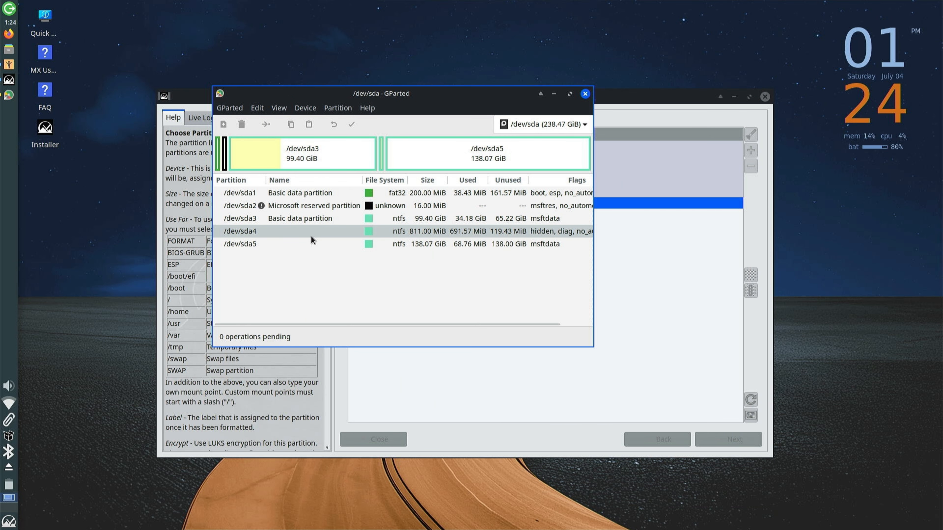
left_click(259, 245)
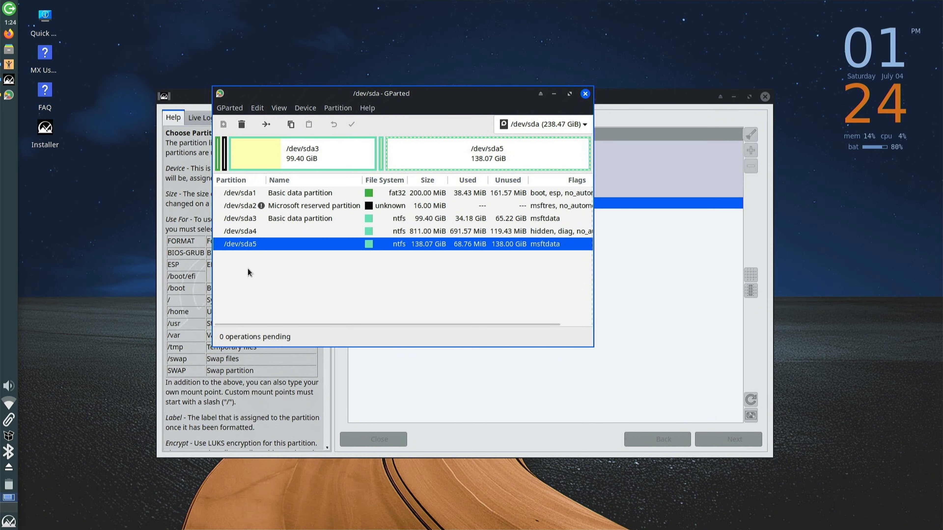
left_click(240, 124)
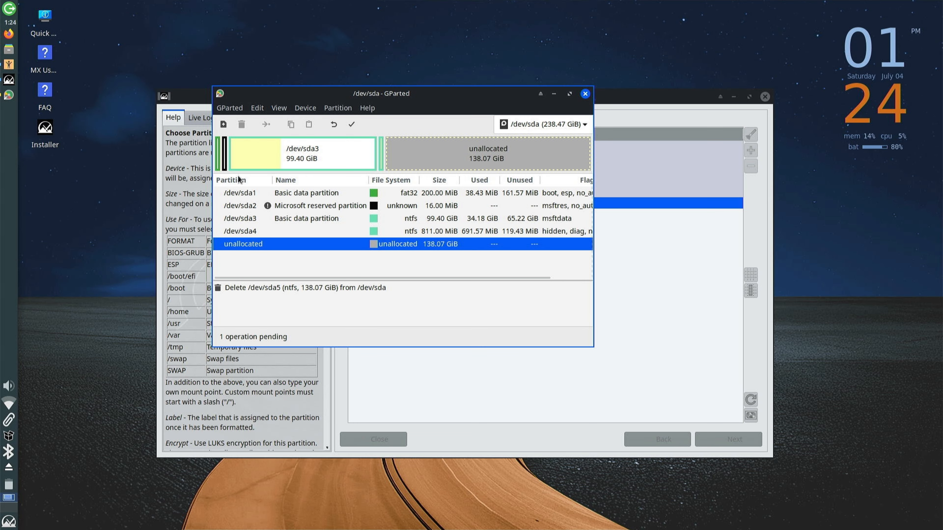
Add a new 512 MiB fat32 partition in the unallocated space
left_click(223, 124)
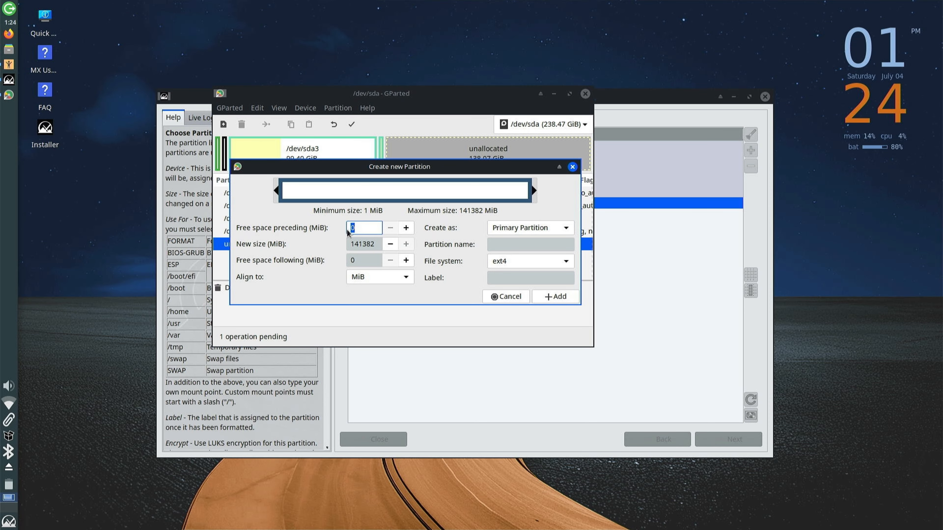
double_click(367, 245)
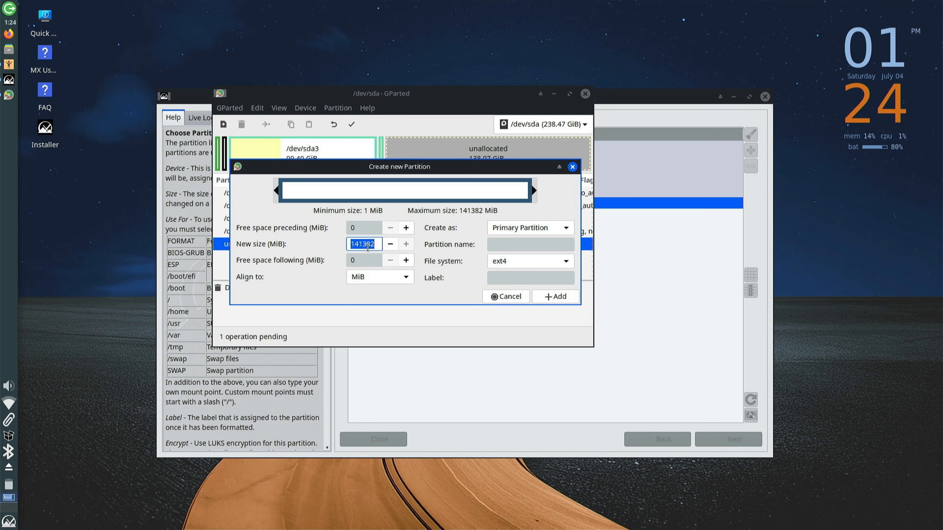
type("512")
left_click(510, 260)
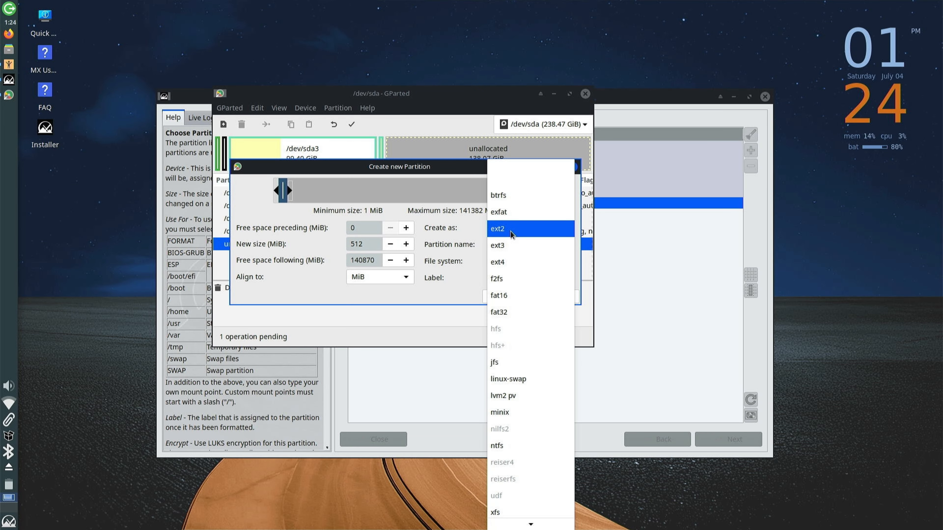
left_click(518, 313)
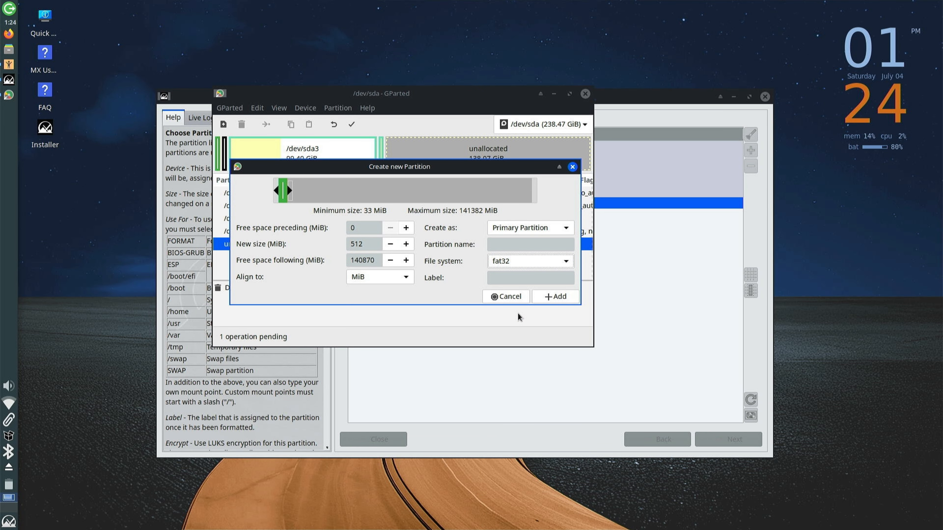
left_click(541, 296)
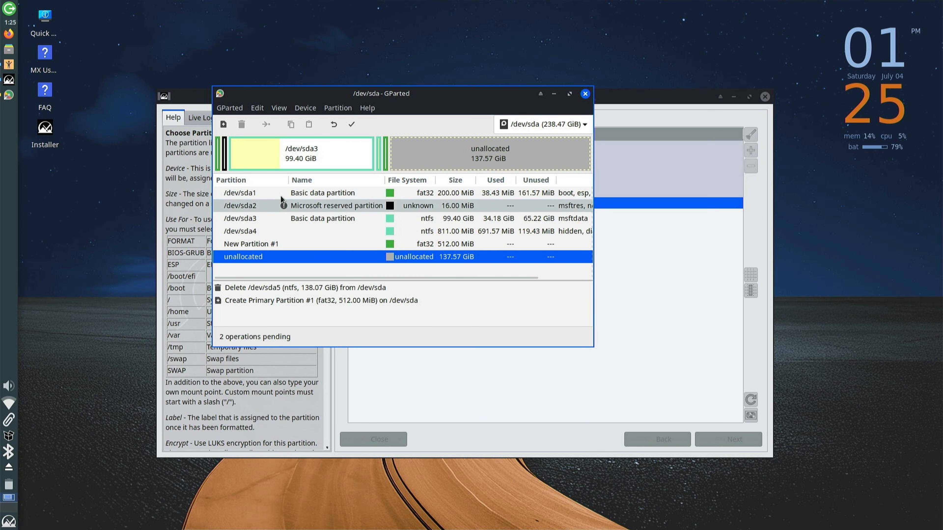
Create a 51200 MiB ext4 partition and a second ext4 partition filling the remaining 87.57 GiB
left_click(223, 125)
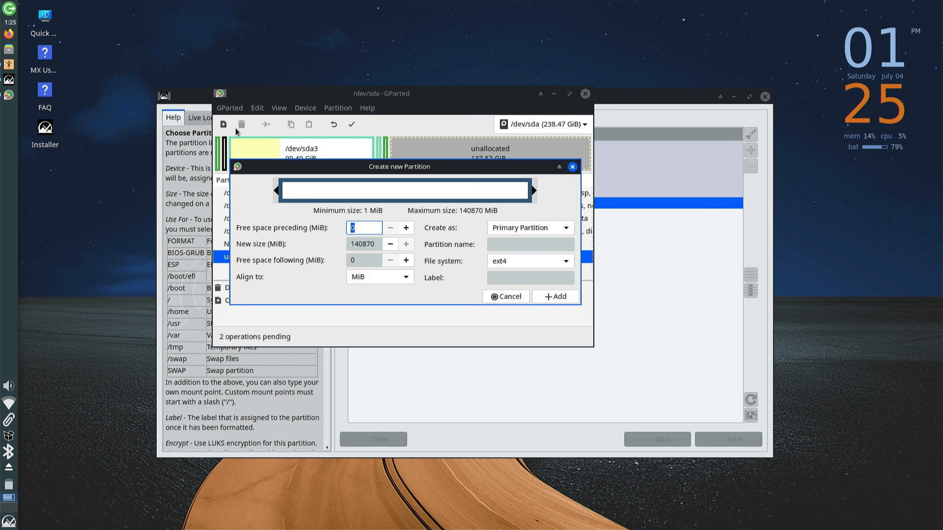
left_click(368, 247)
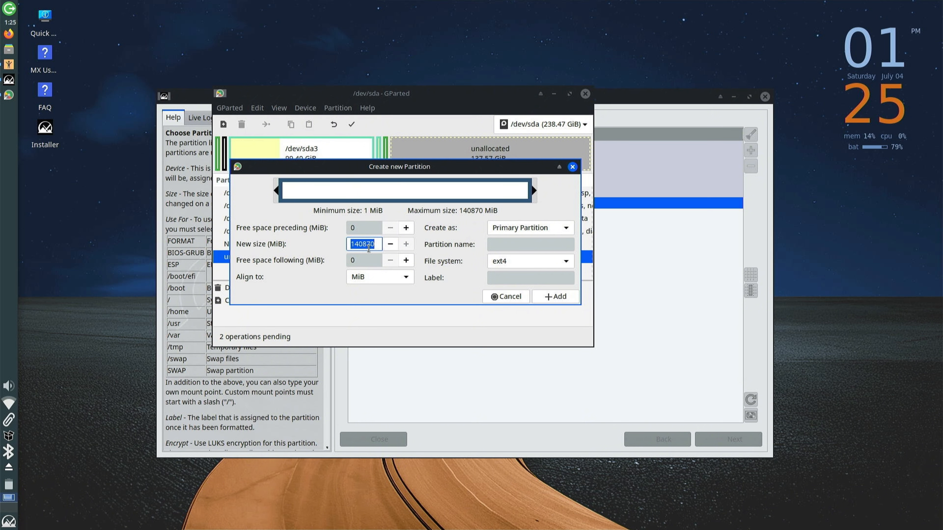
type("51200")
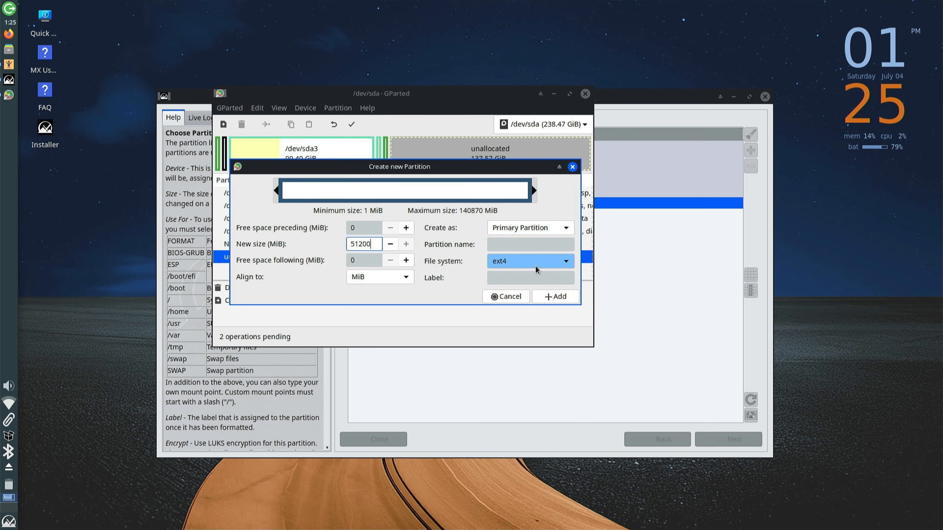
left_click(547, 299)
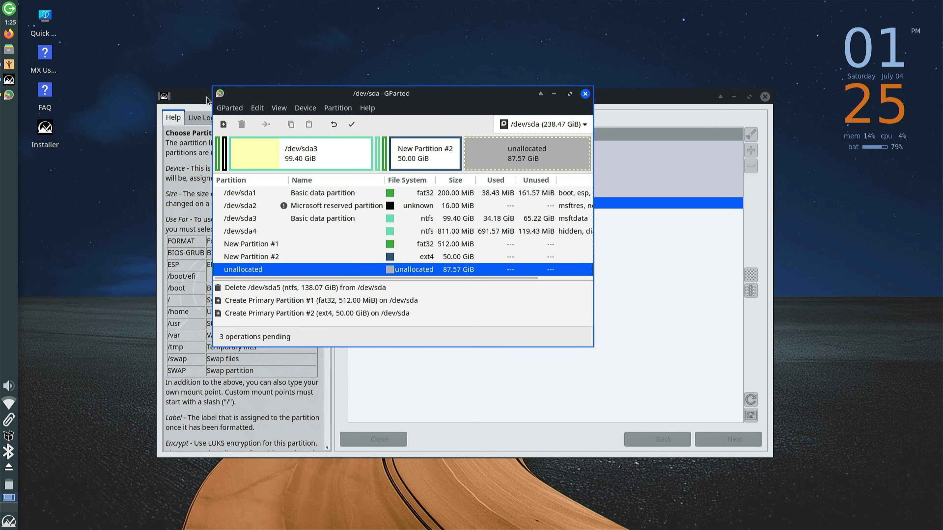
left_click(223, 124)
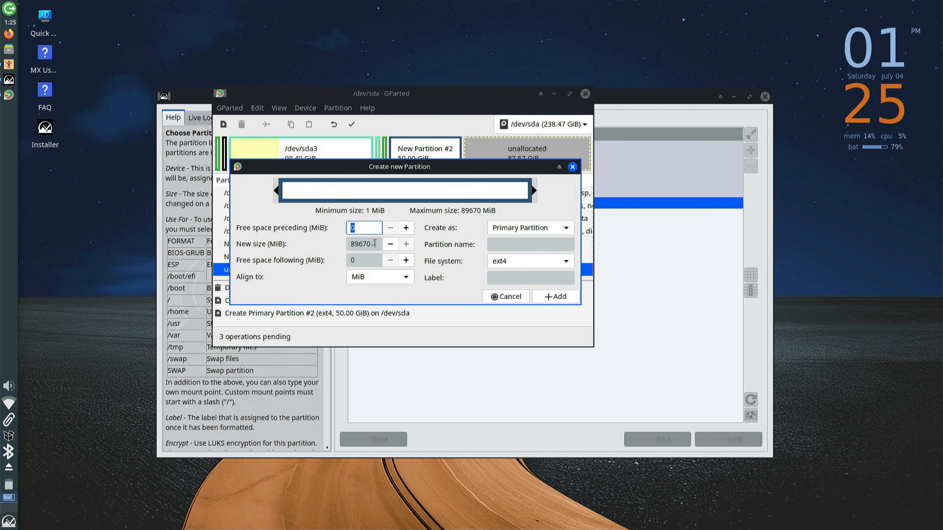
left_click(540, 296)
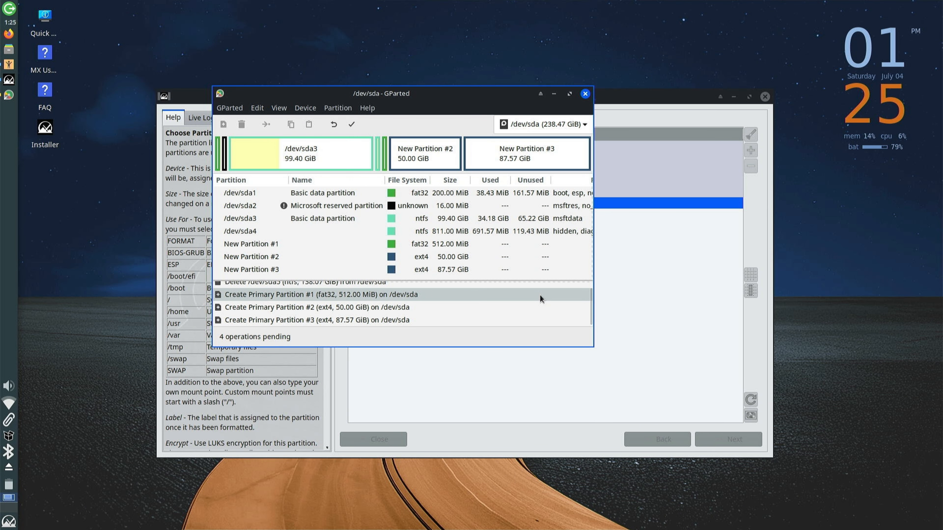
Review the three new partitions, apply all pending operations, and close GParted
left_click(322, 247)
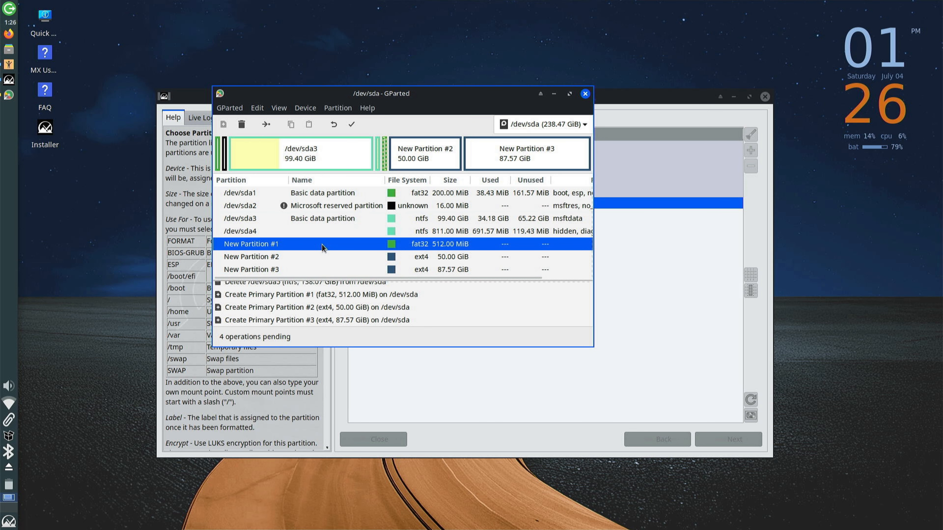
left_click(328, 252)
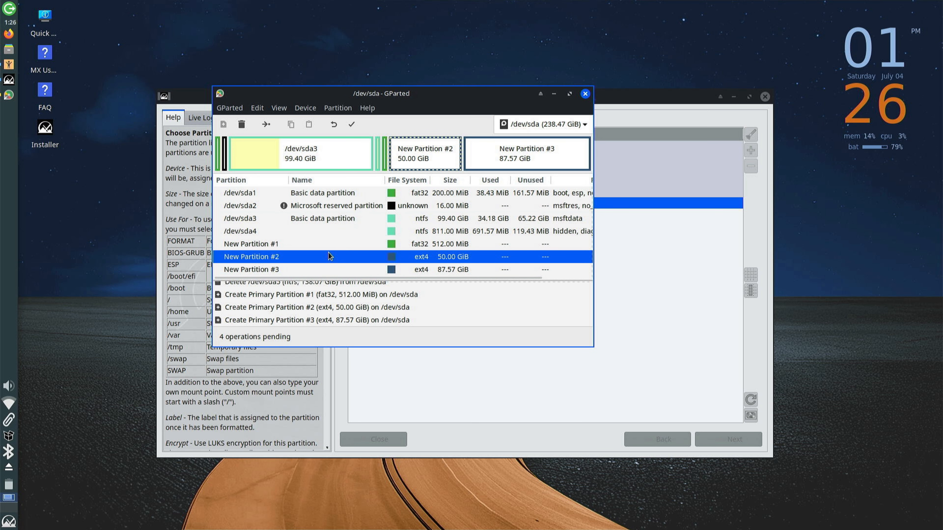
left_click(329, 264)
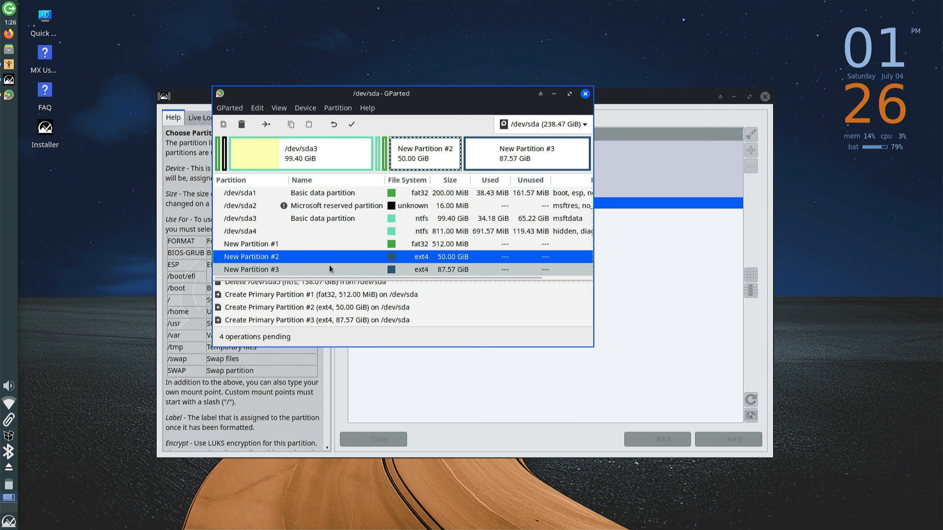
left_click(351, 125)
left_click(440, 261)
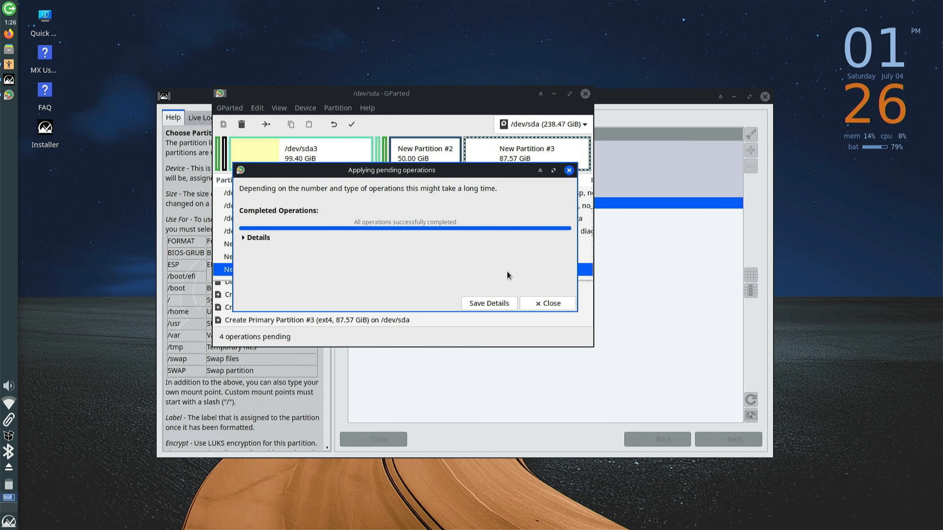
left_click(532, 303)
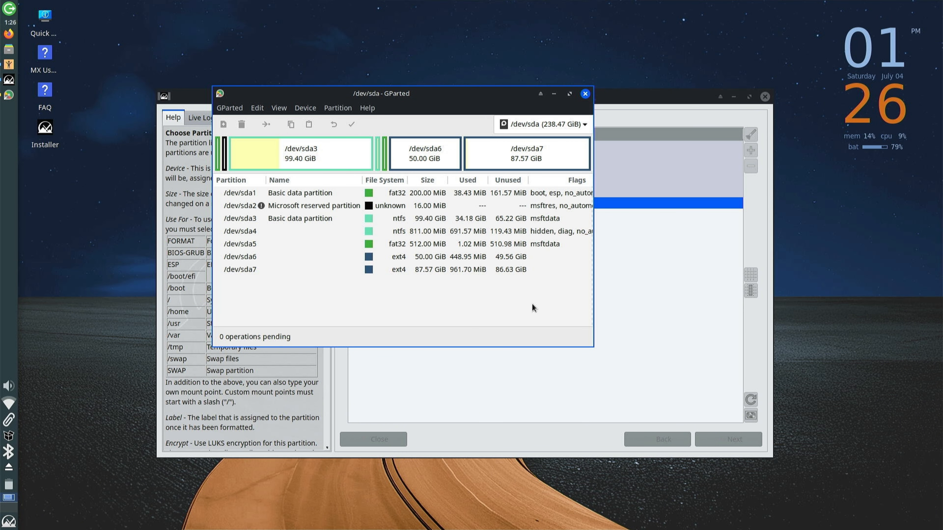
left_click(585, 93)
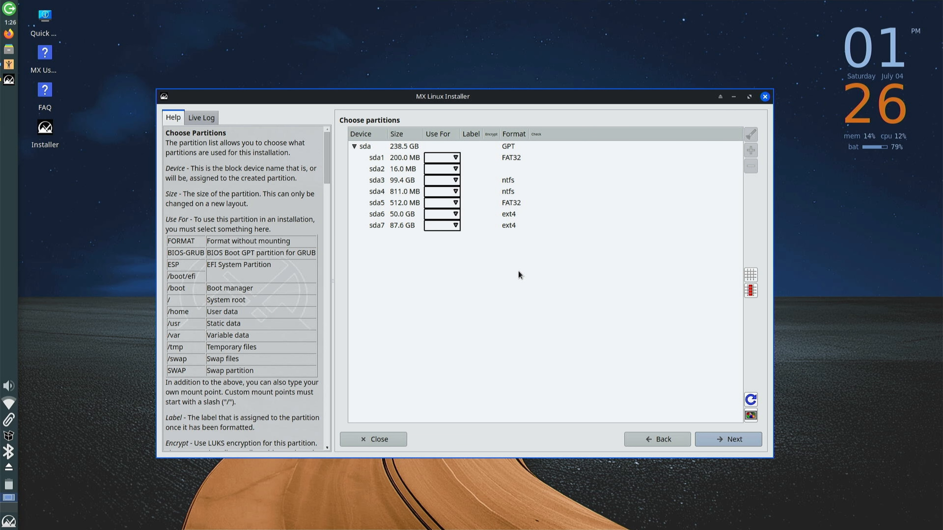
Set sda5's usage to ESP and sda6's usage to / (root)
left_click(401, 205)
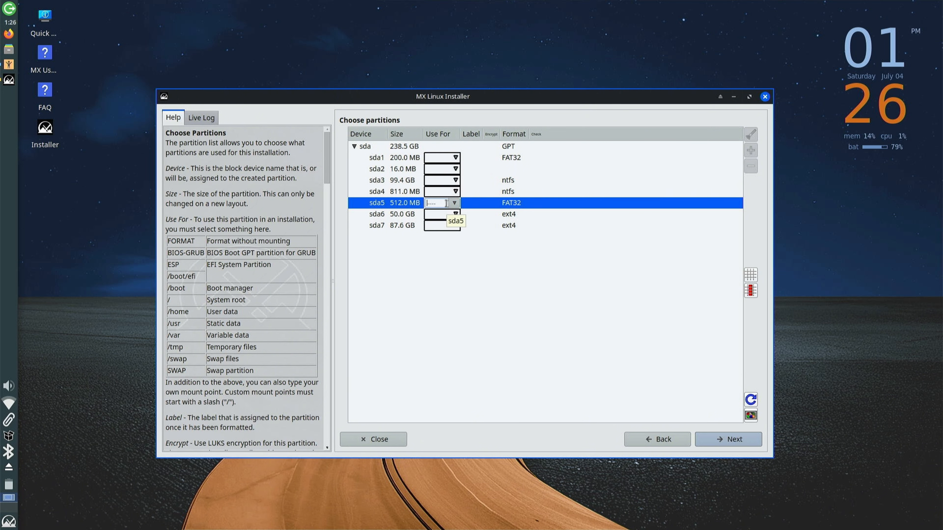
type("esp")
key("BackSpace")
key("BackSpace")
key("BackSpace")
type("ESP")
left_click(454, 214)
left_click(455, 215)
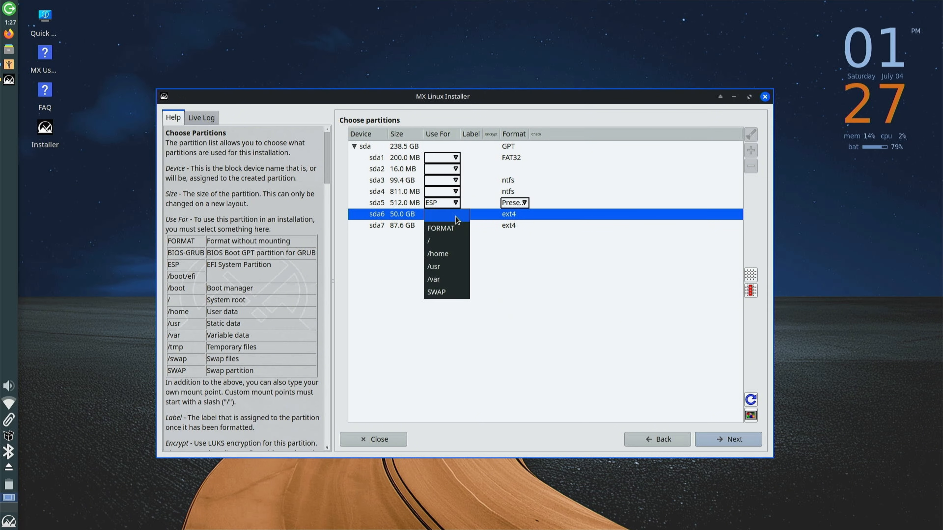
left_click(452, 241)
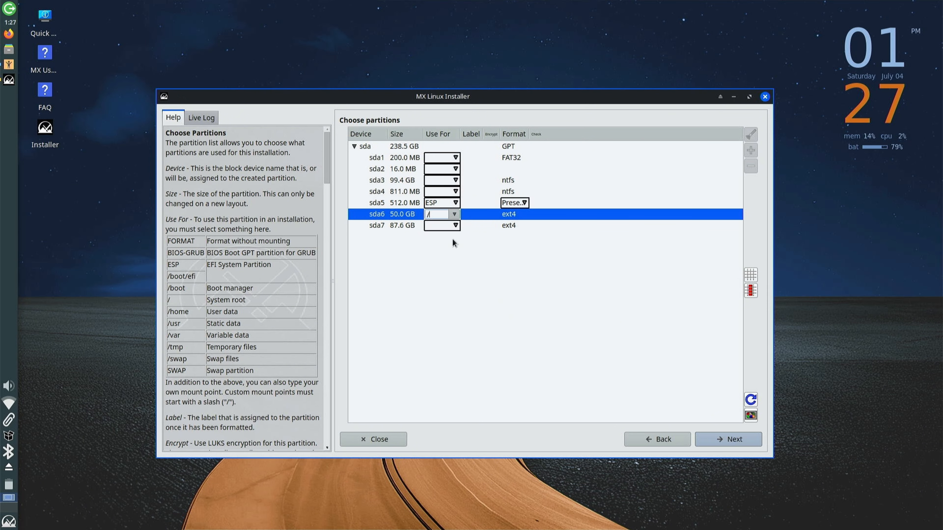
Assign sda7 to /home, formatted as ext4
left_click(455, 226)
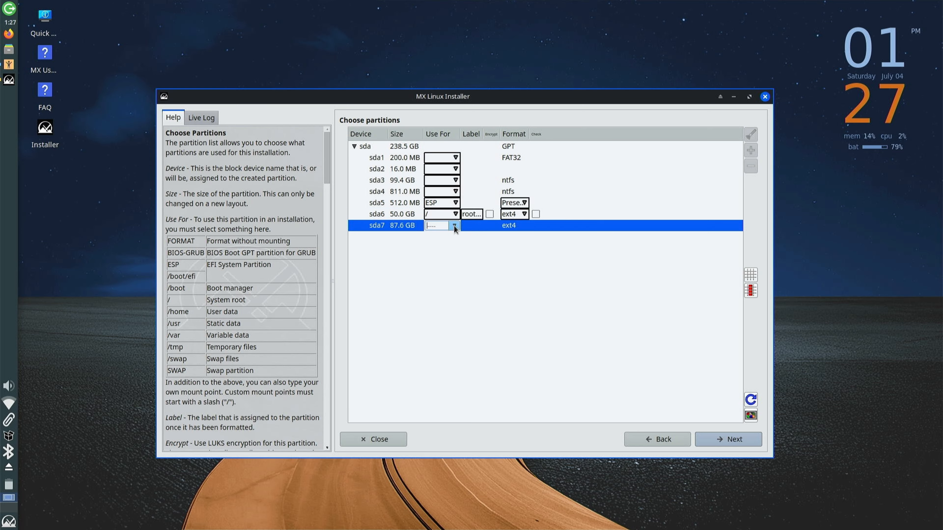
left_click(453, 227)
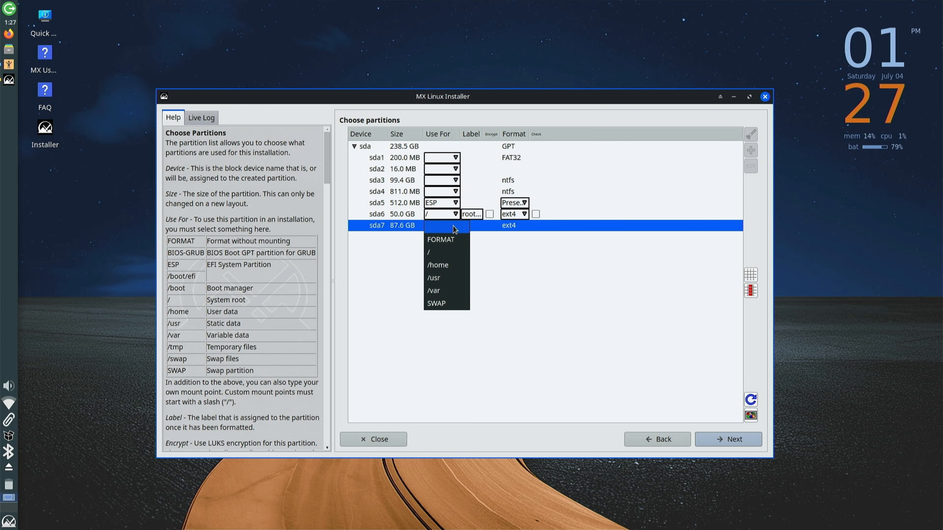
left_click(442, 264)
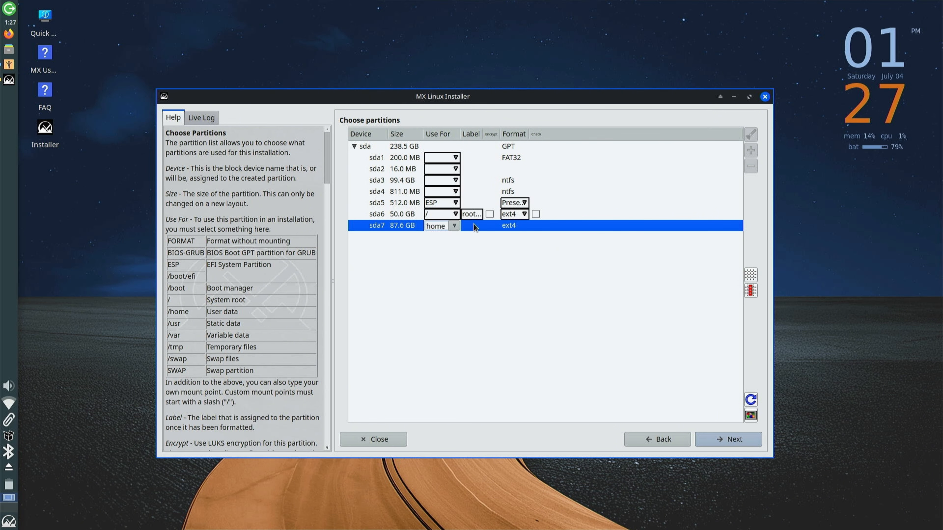
left_click(520, 217)
left_click(521, 229)
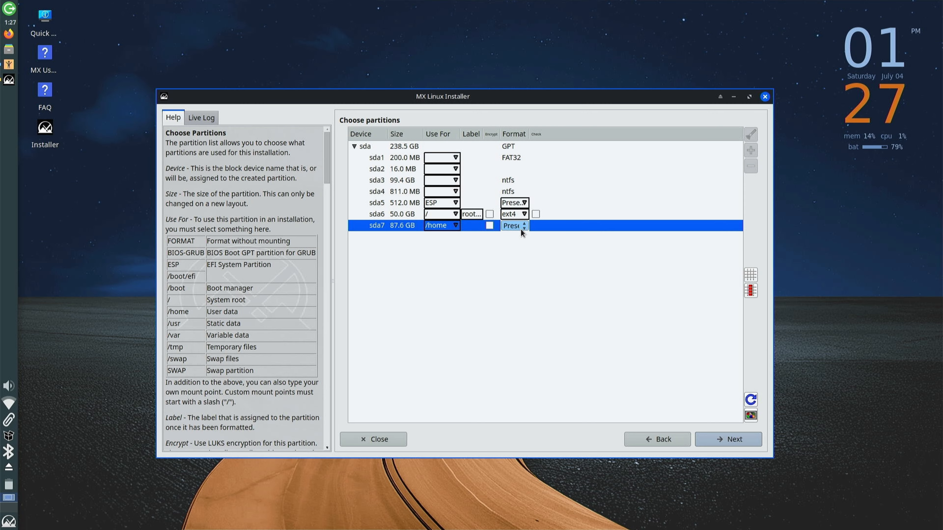
left_click(520, 229)
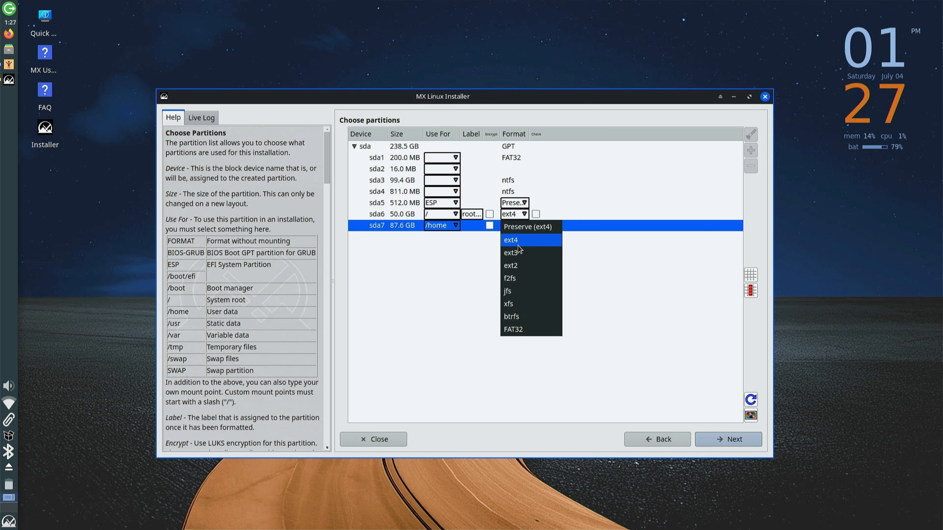
left_click(518, 241)
Set sda5 to Preserve so its existing FAT32 contents are kept
left_click(519, 202)
left_click(519, 202)
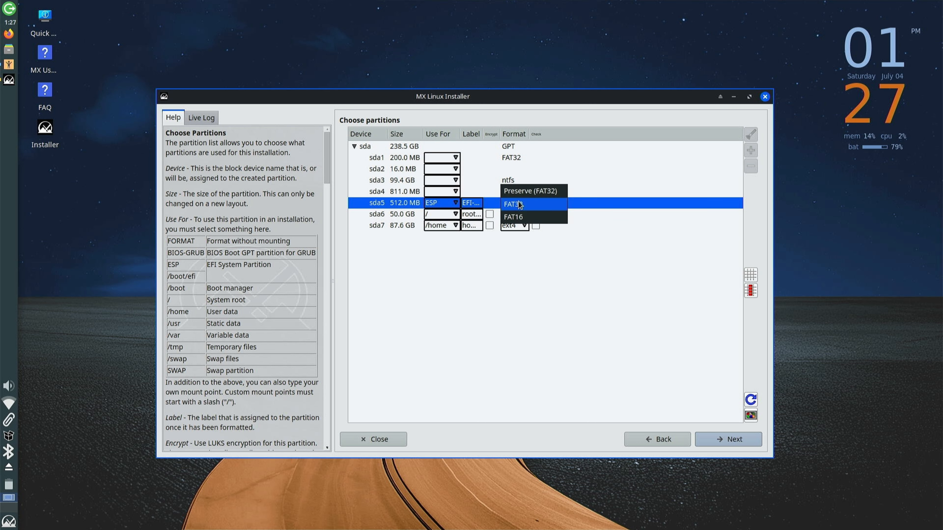
left_click(518, 191)
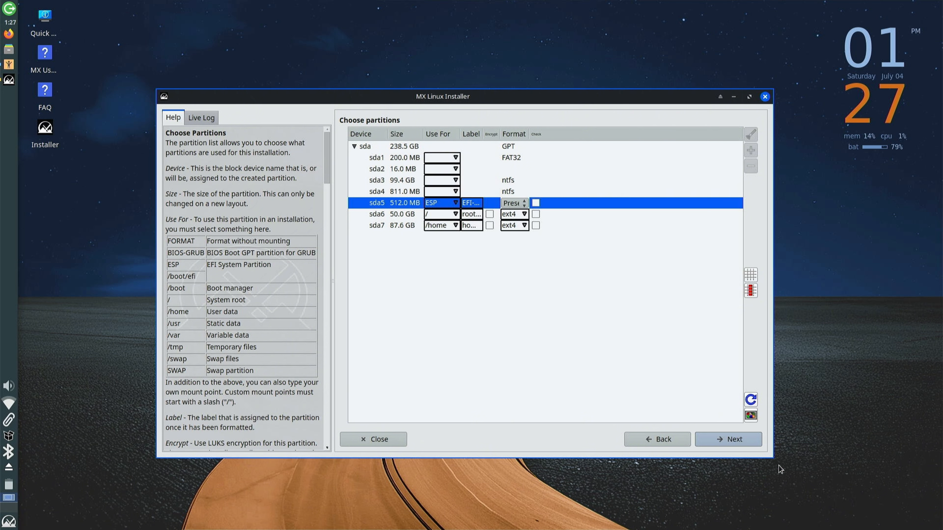
Confirm the partition plan, start installing, and accept the default GRUB-on-ESP settings
left_click(735, 439)
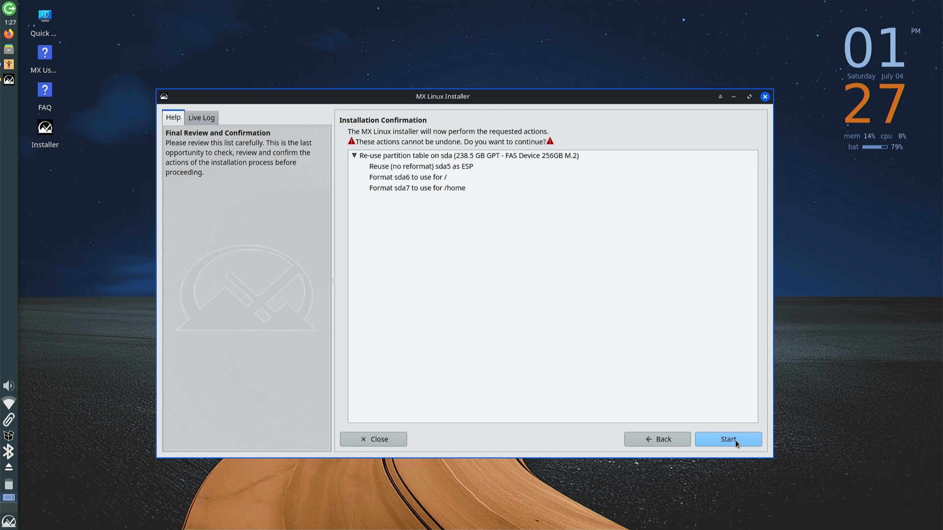
left_click(727, 439)
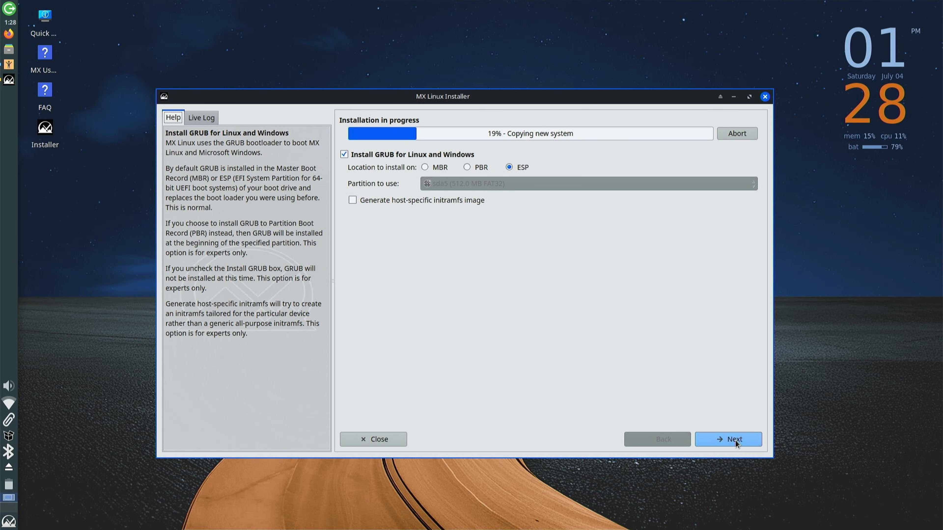
left_click(734, 440)
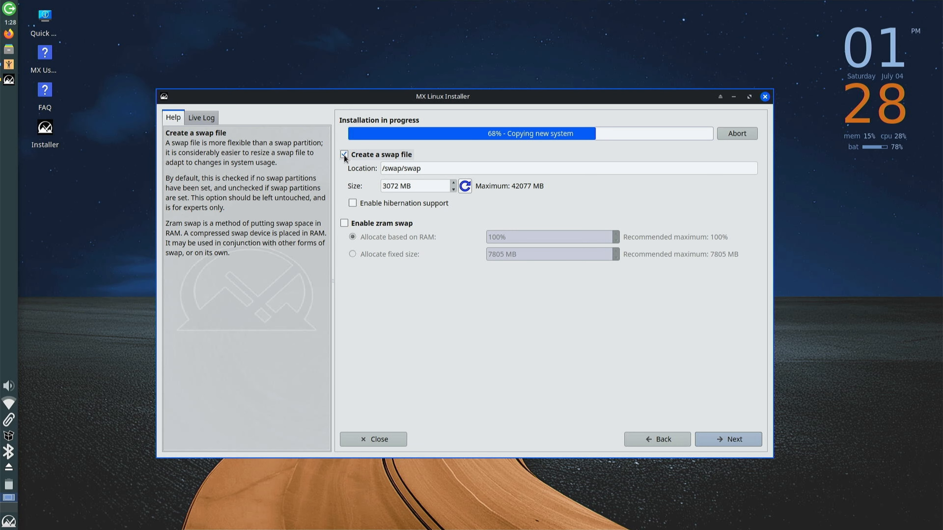
Disable the swap file, name the computer Technichio0 with domain technichio.com, and keep default locale and clock
left_click(343, 155)
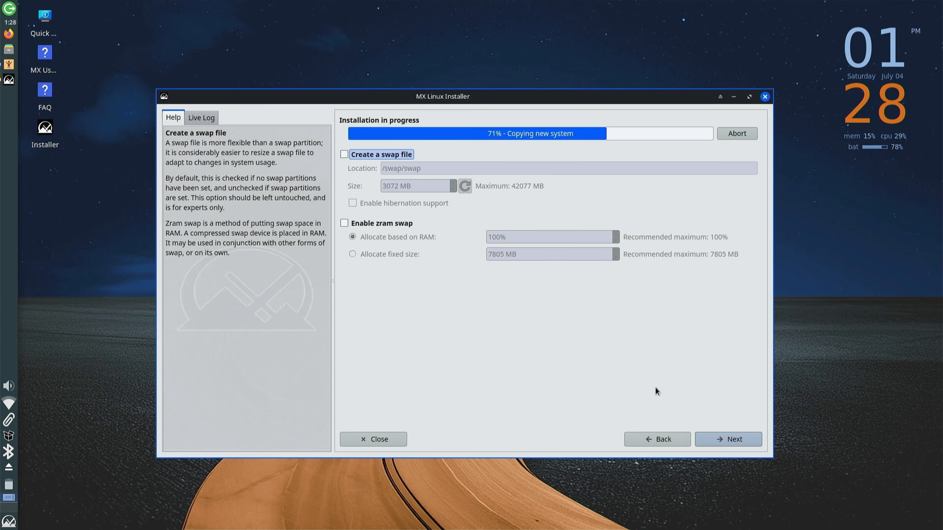
left_click(733, 442)
double_click(565, 168)
type("Technichio0")
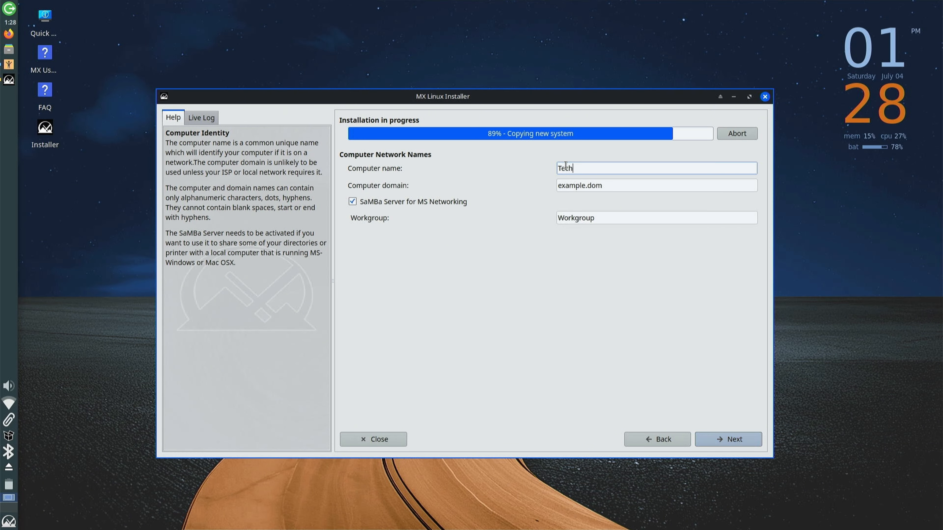
double_click(571, 185)
triple_click(619, 186)
type("te")
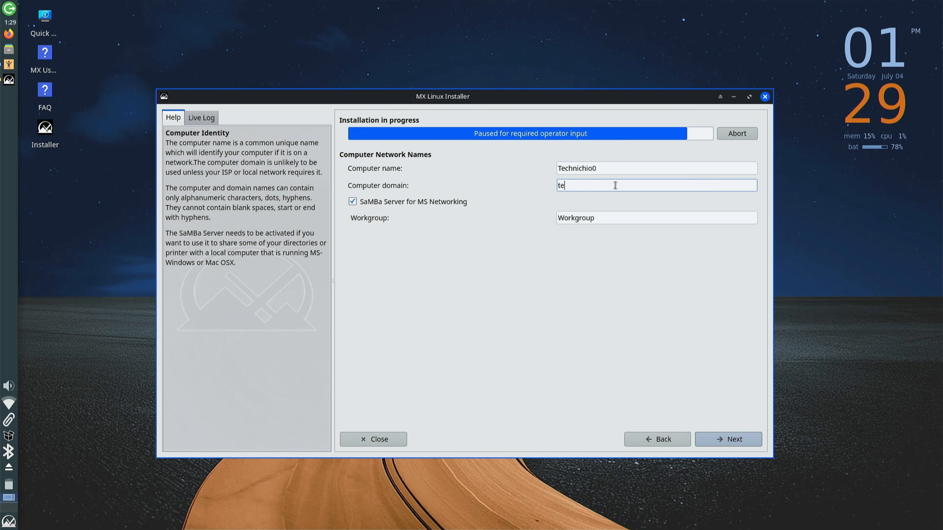
type("chnichio.com")
left_click(726, 441)
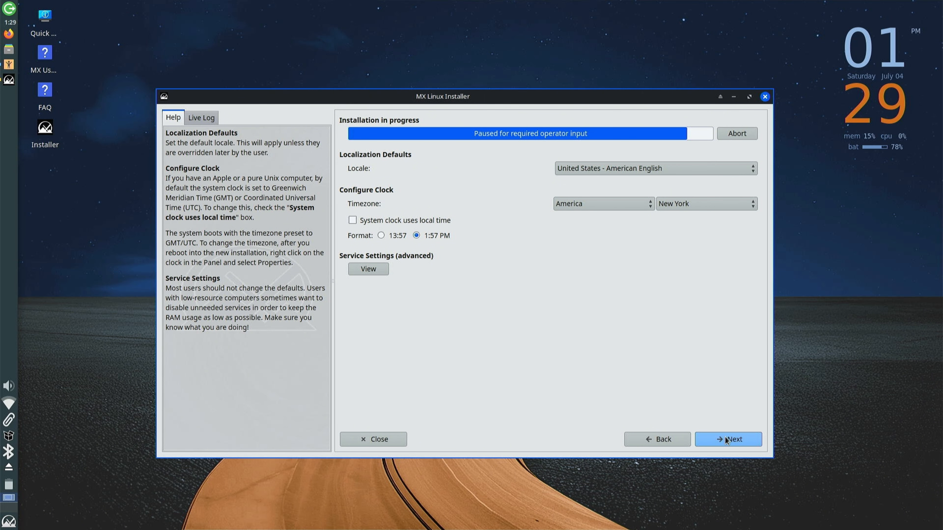
left_click(727, 440)
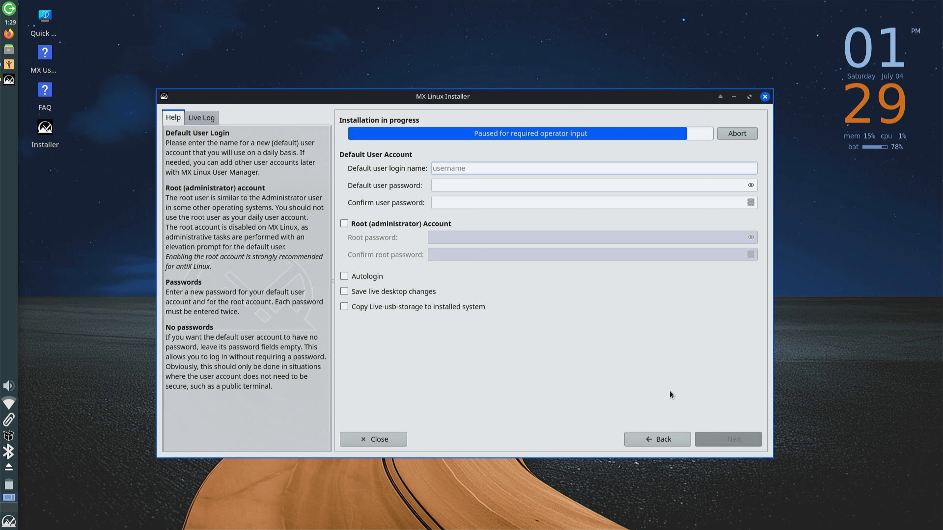
Enter the default user's login name and its password twice
type("Technichio")
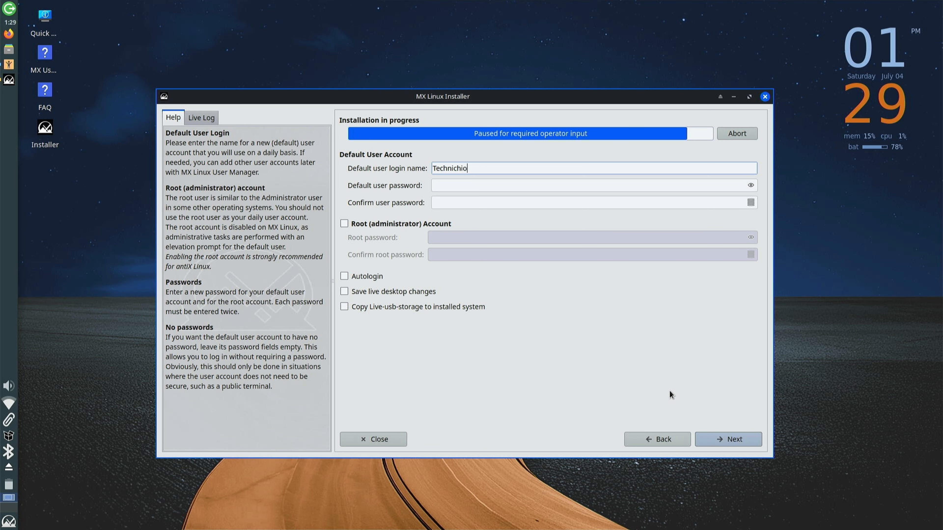
key("Tab")
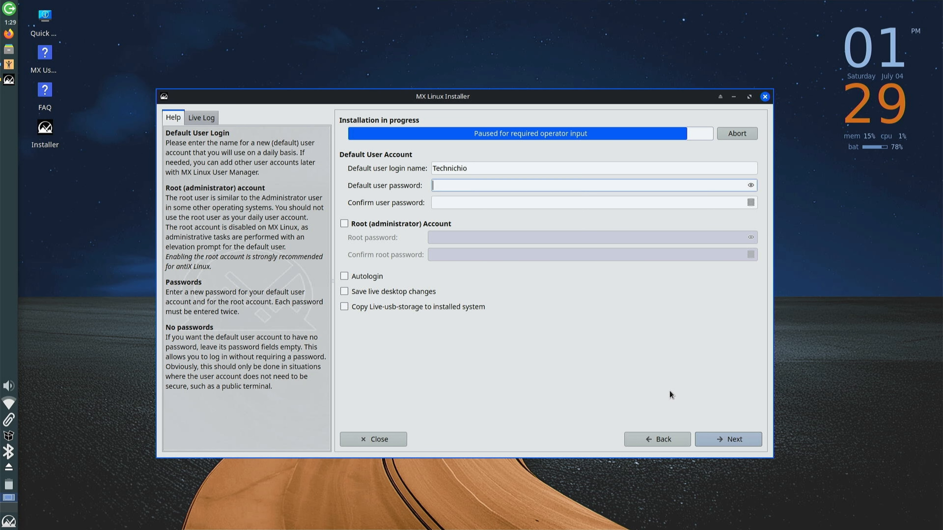
type("********")
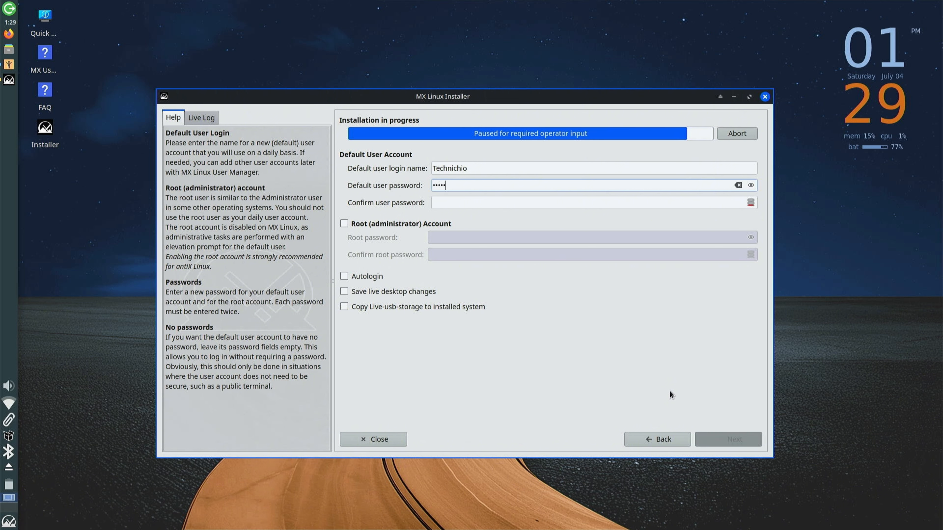
key("Tab")
type("********")
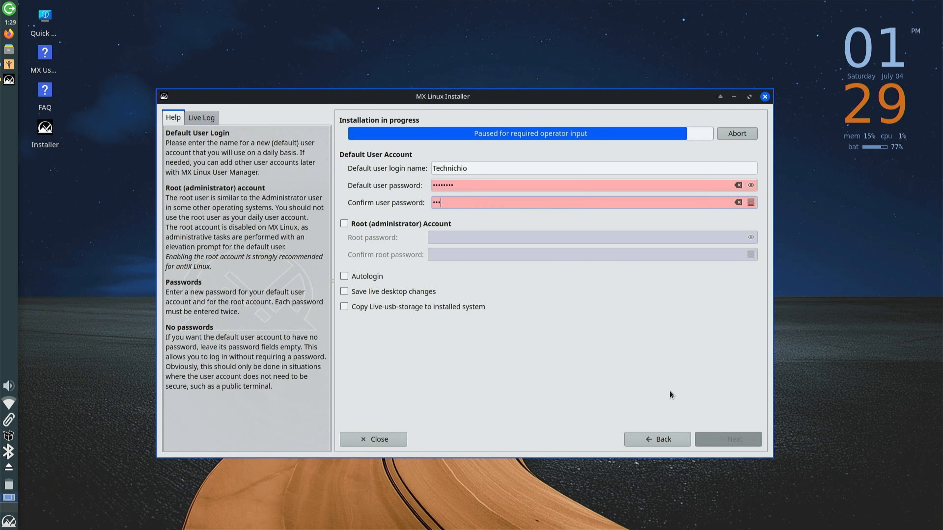
Enable the root account with its own password, turn on autologin, and continue installing
key("Tab")
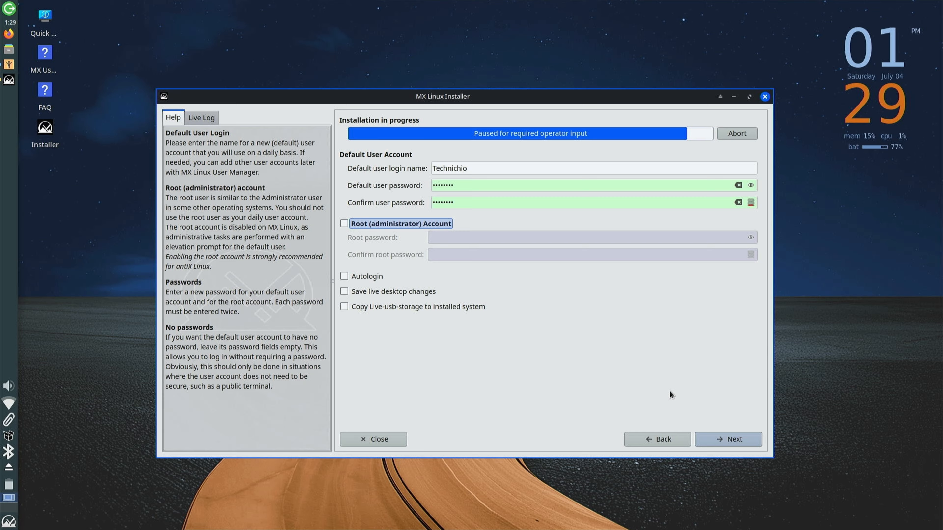
key("space")
key("Tab")
type("**********")
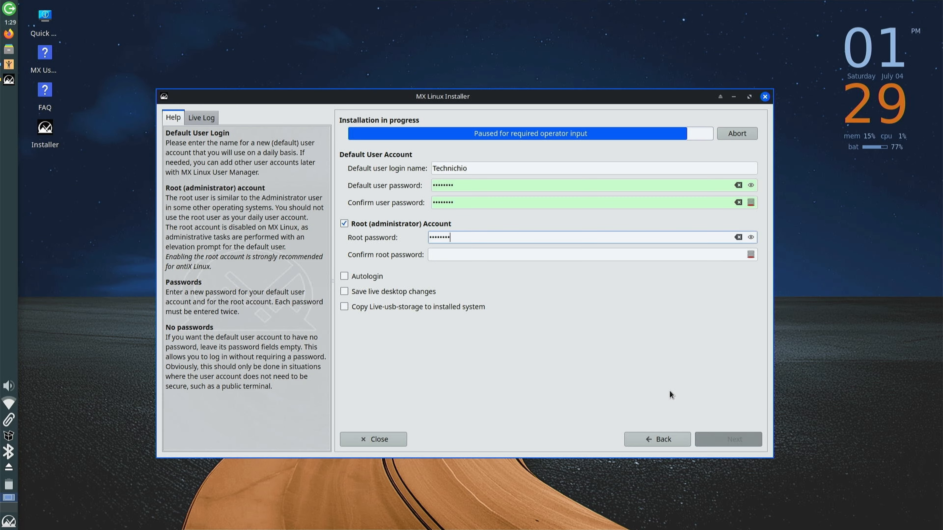
key("Tab")
type("**********")
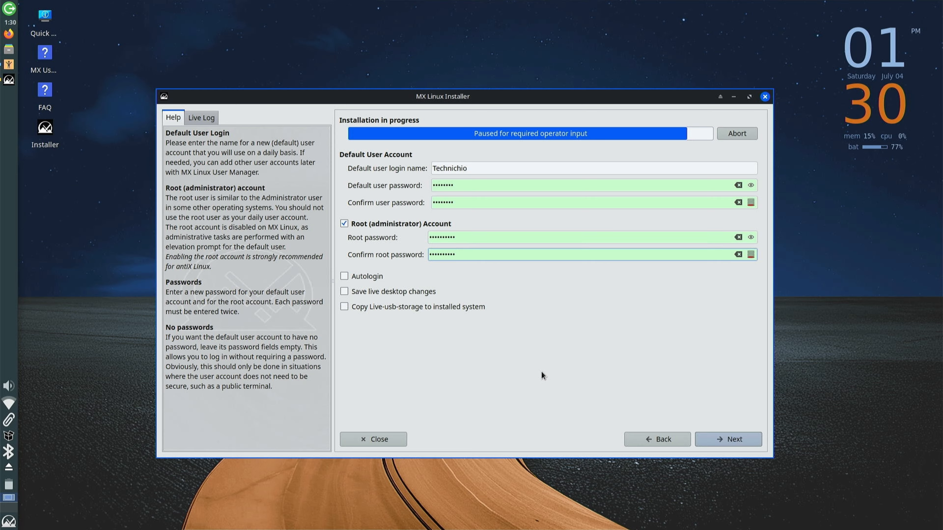
left_click(375, 277)
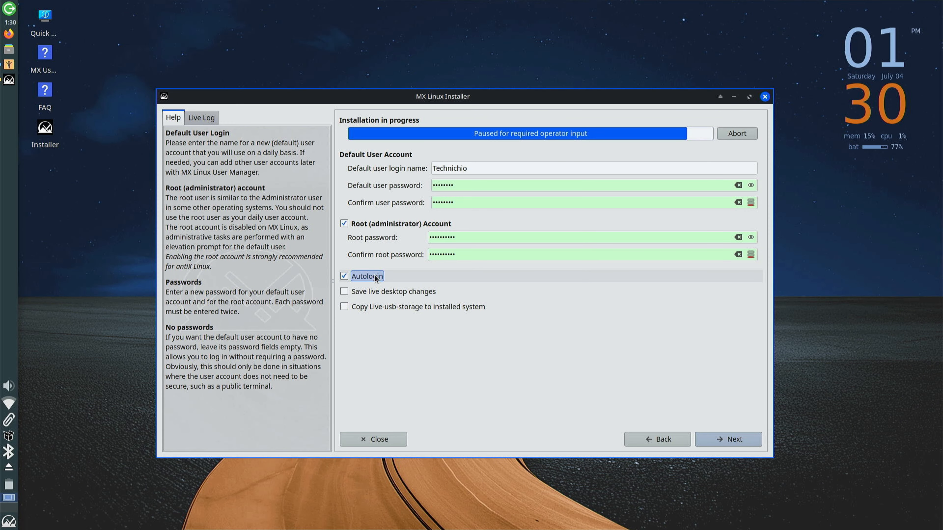
left_click(734, 446)
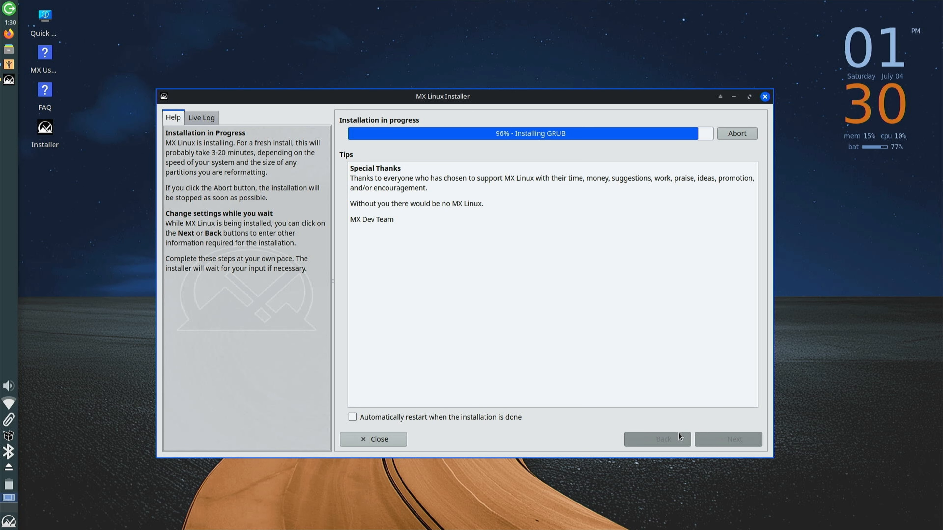
Tick the option to restart automatically once the installation is done
left_click(519, 414)
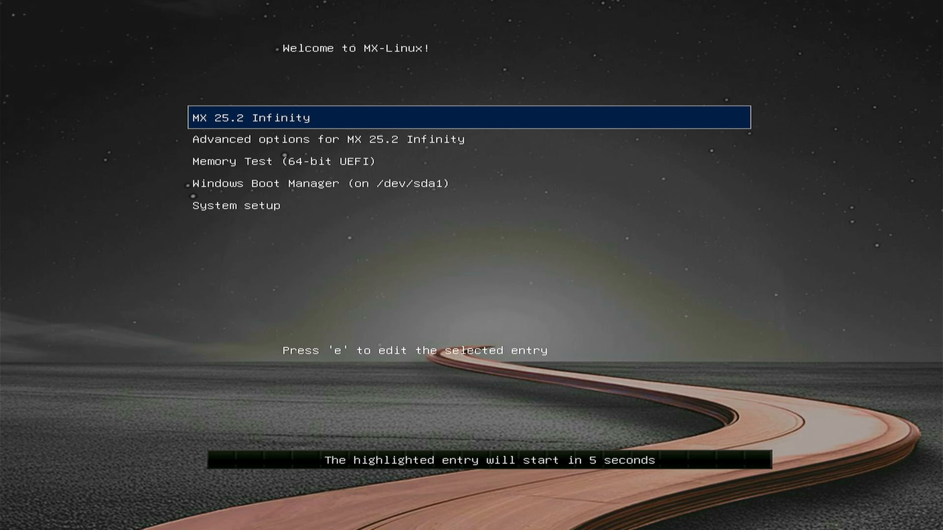
Boot the MX 25.2 Infinity entry from the GRUB menu
key("Down")
key("Down")
key("Down")
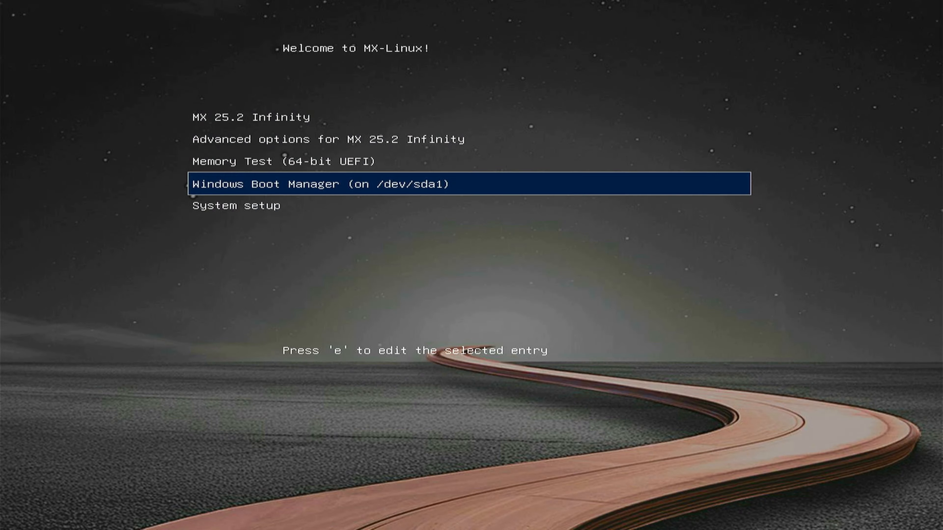
key("Up")
key("Up")
key("Up")
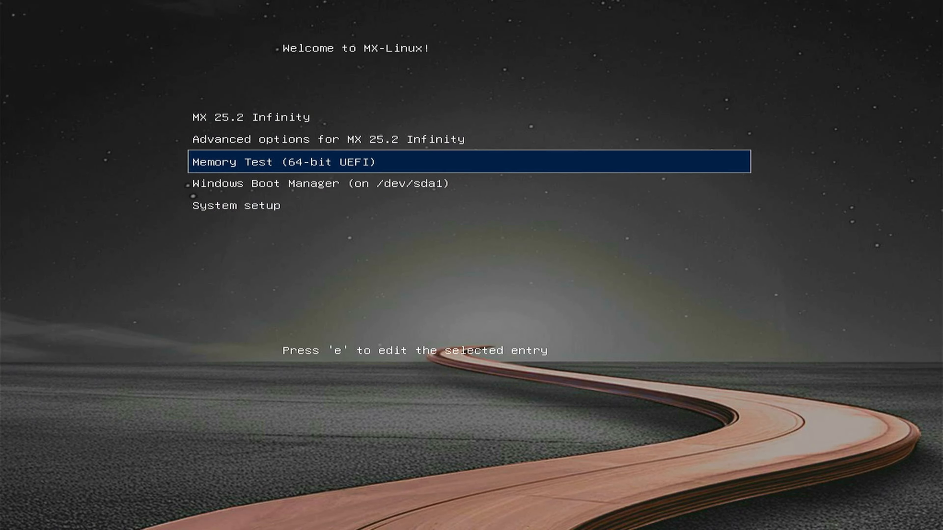
key("Return")
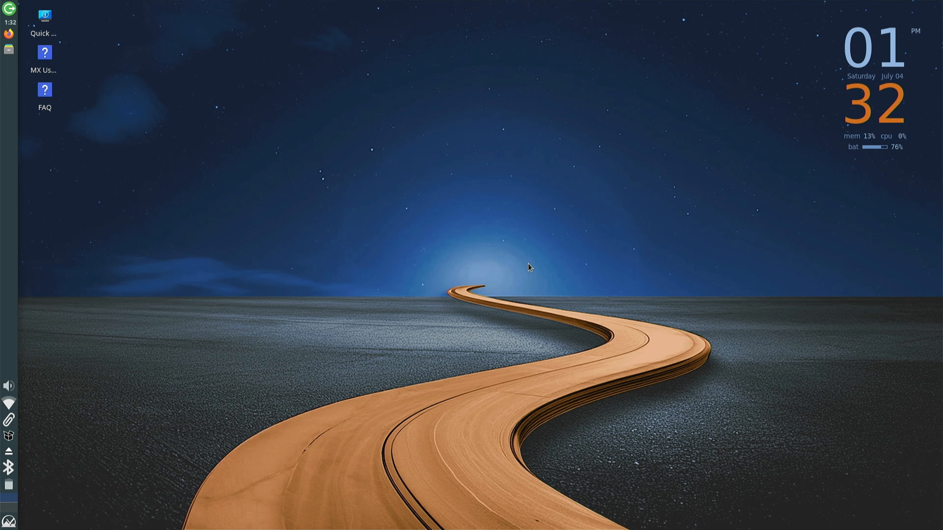
Set the neon city robot desktop wallpaper and choose how it fills the screen
right_click(465, 265)
left_click(520, 460)
left_click(361, 206)
left_click(597, 330)
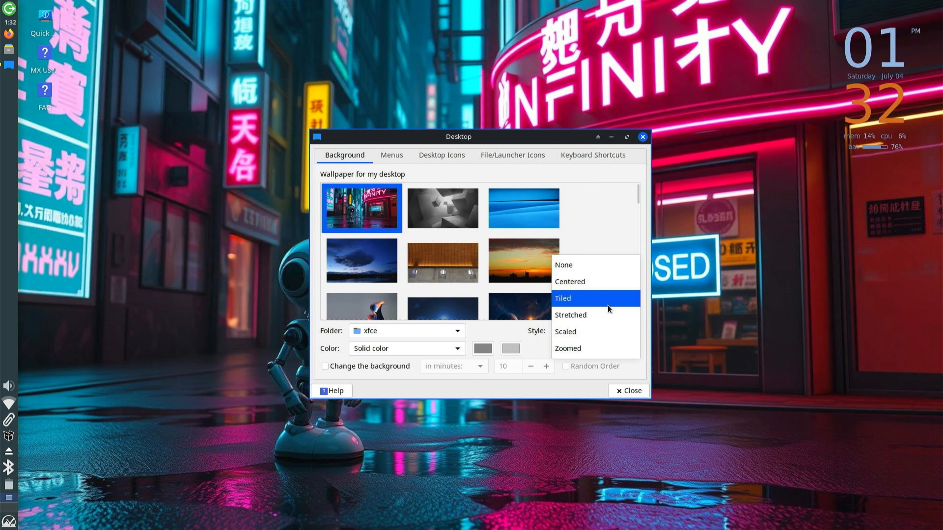
left_click(594, 349)
left_click(630, 392)
left_click(9, 520)
Run 'sudo apt update' in a terminal to refresh the package lists
left_click(80, 494)
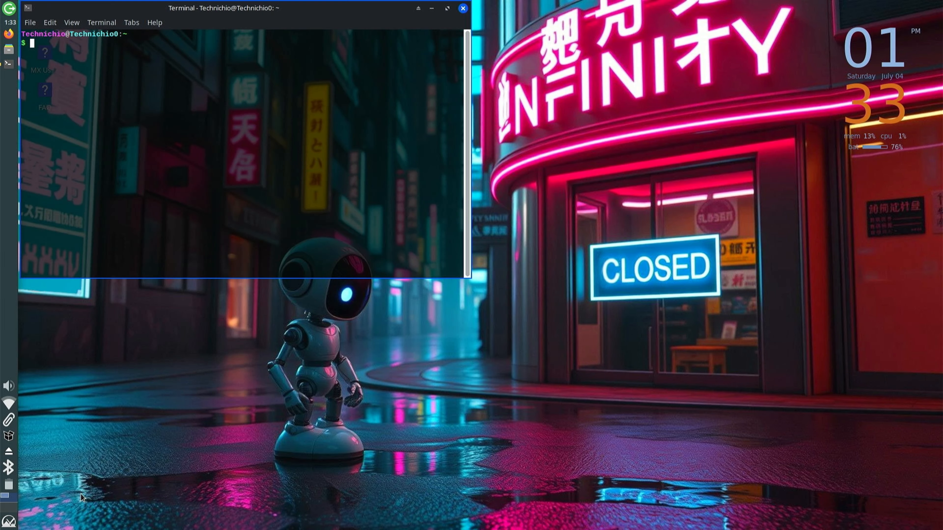
type("sudo apt update")
key("Return")
key("Return")
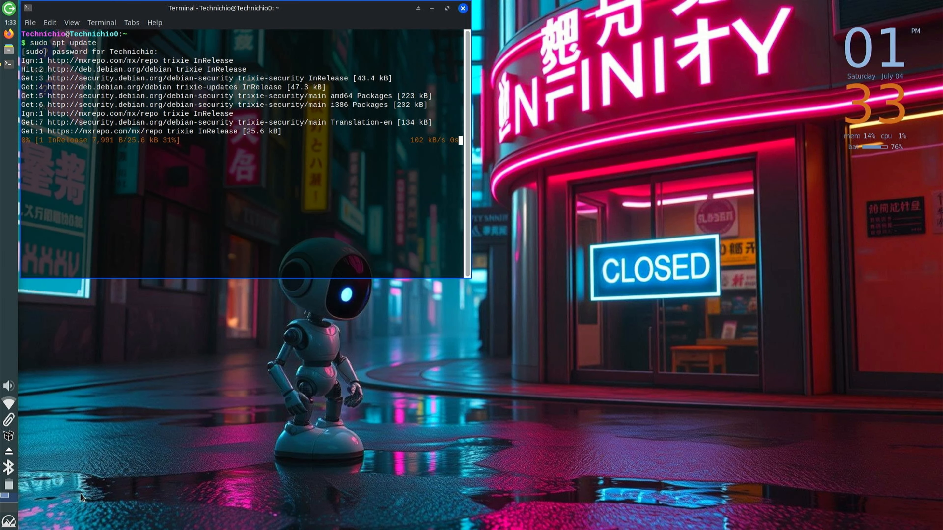
Find MX Welcome by searching 'about' and view its Welcome and About tabs
left_click(9, 521)
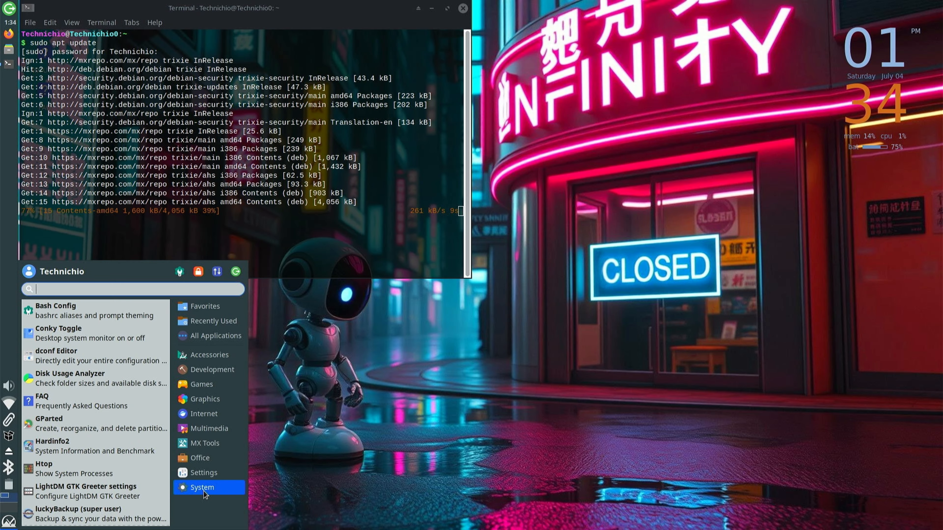
scroll(123, 495, "down", 5)
scroll(131, 383, "up", 5)
type("about")
left_click(135, 329)
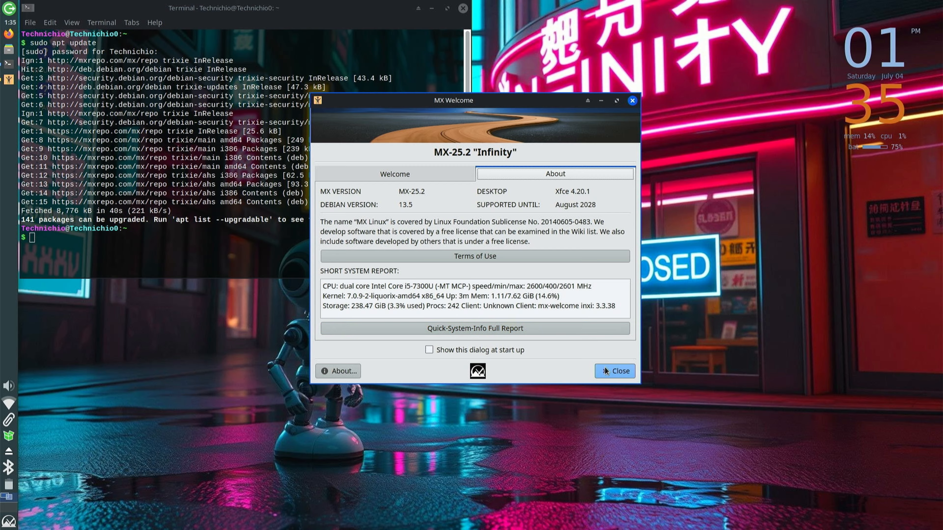
left_click(401, 170)
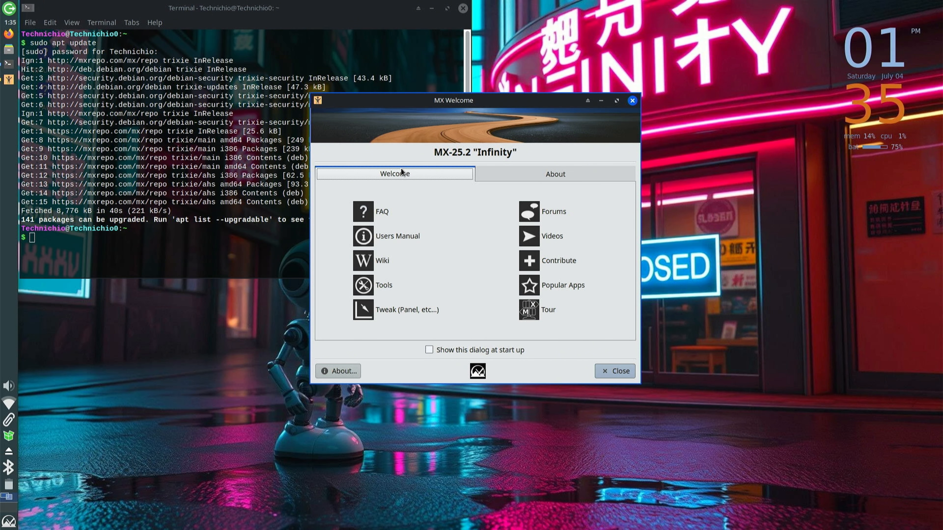
left_click(500, 169)
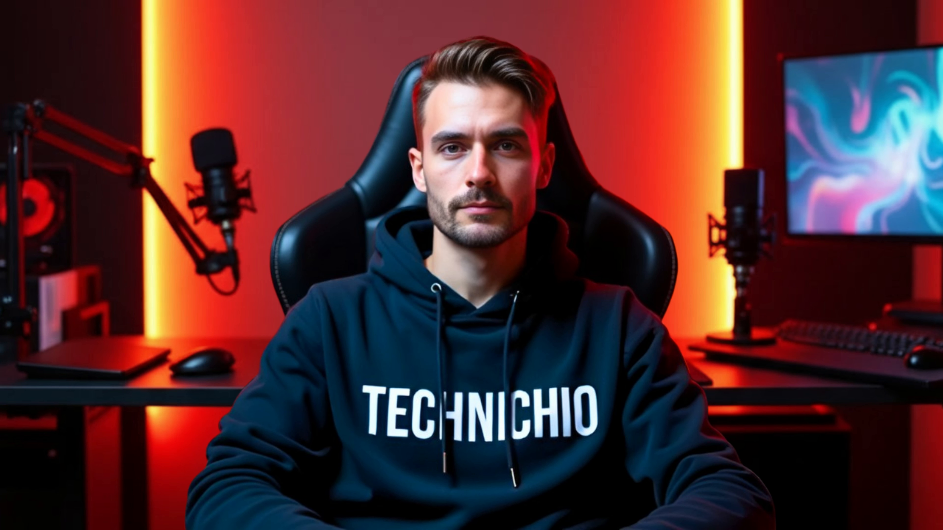